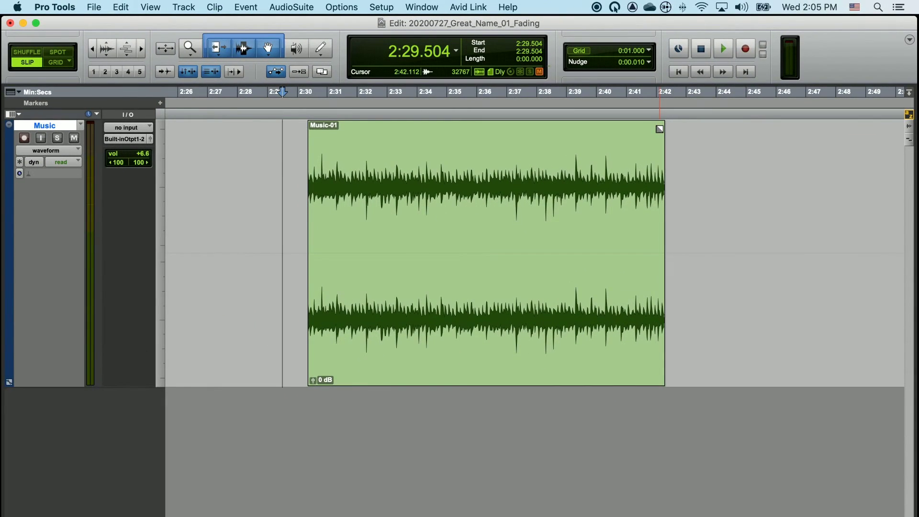
# Draw a roughly 2.7-second fade-out at Music-01's end and a 3.4-second fade-in at its start.
pyautogui.moveTo(660, 128); pyautogui.dragTo(584, 129)
pyautogui.moveTo(312, 127); pyautogui.dragTo(409, 130)
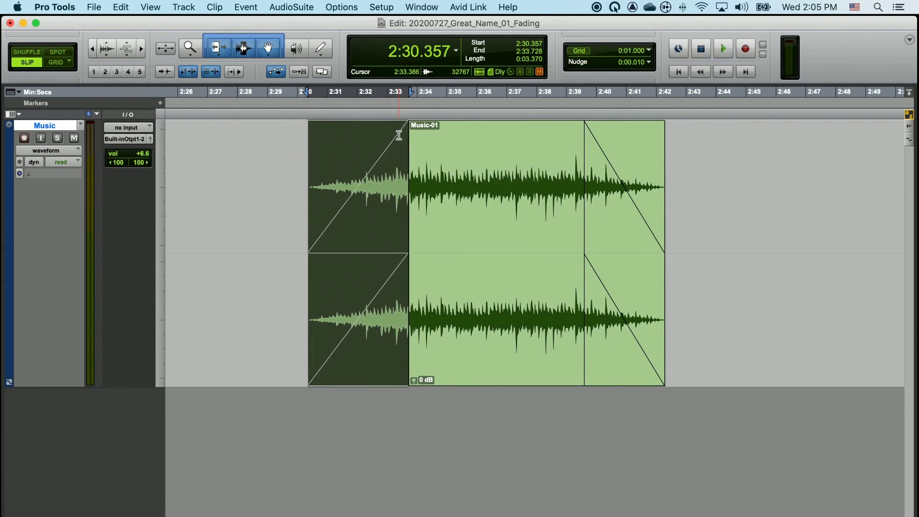
pyautogui.click(293, 144)
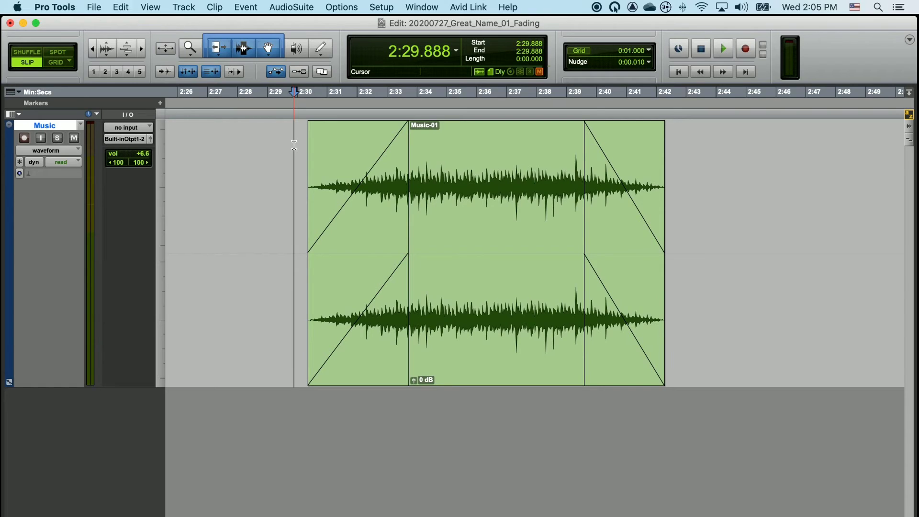
pyautogui.press('space')
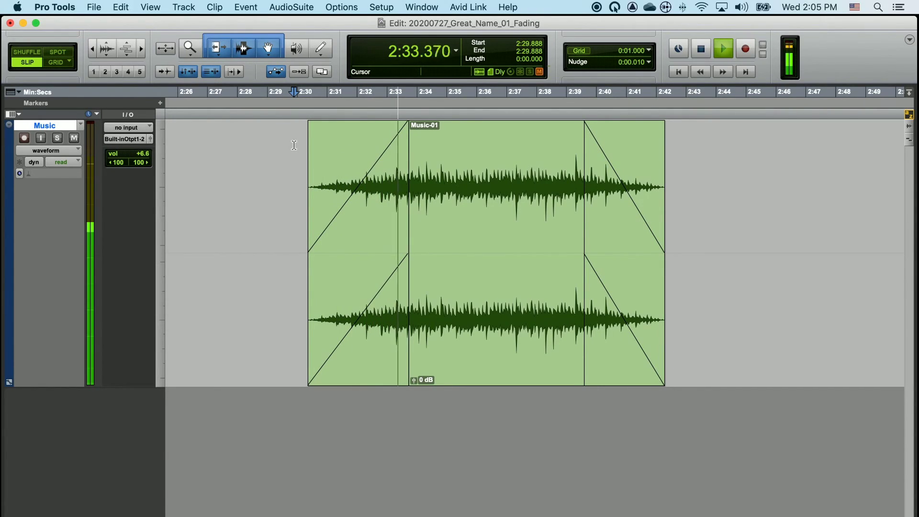
pyautogui.press('space')
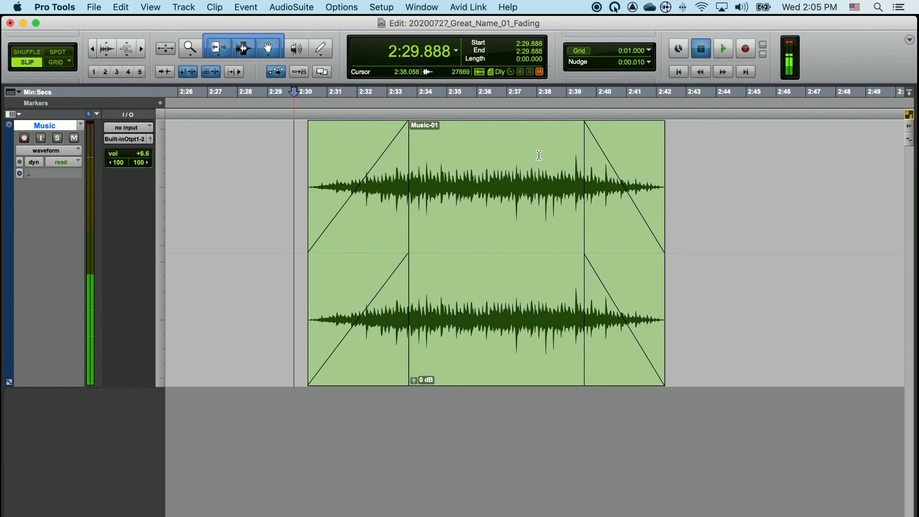
pyautogui.click(539, 155)
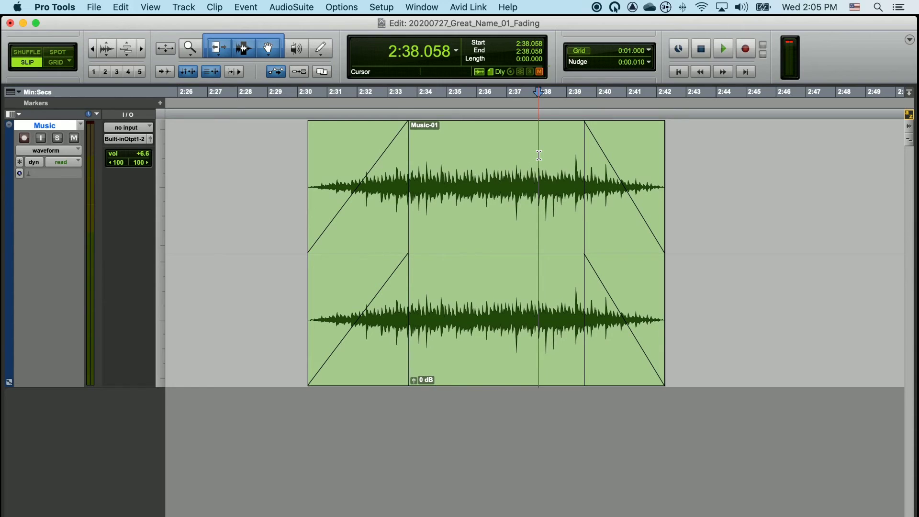
pyautogui.press('space')
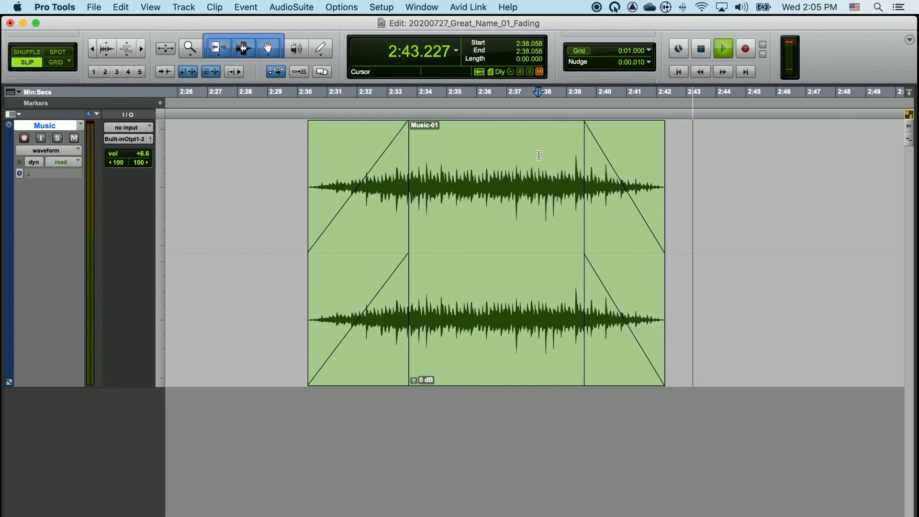
# Stop playback and delete both the fade-out and the fade-in from Music-01.
pyautogui.press('space')
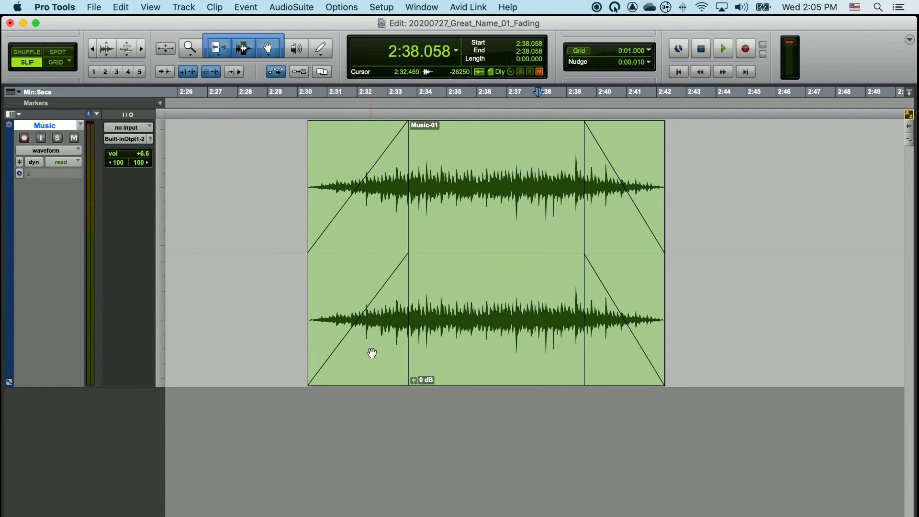
pyautogui.click(616, 365)
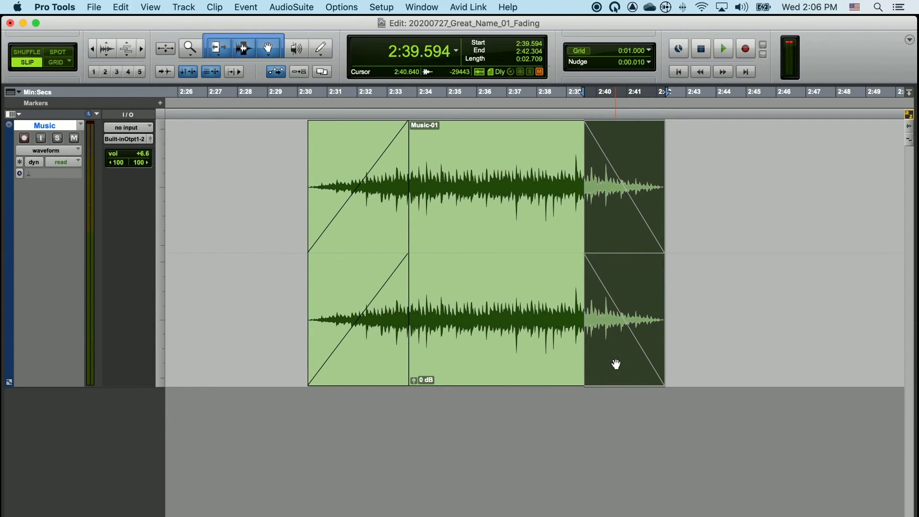
pyautogui.press('Delete')
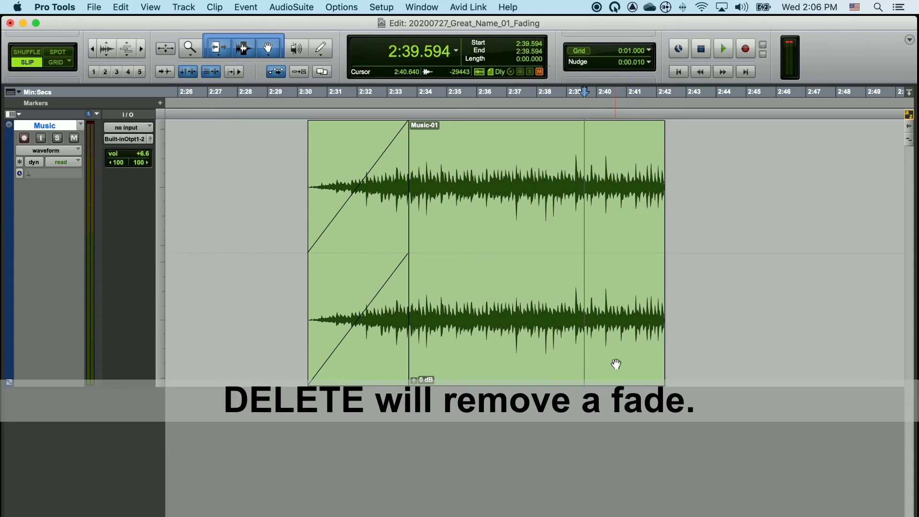
pyautogui.click(377, 357)
pyautogui.press('Delete')
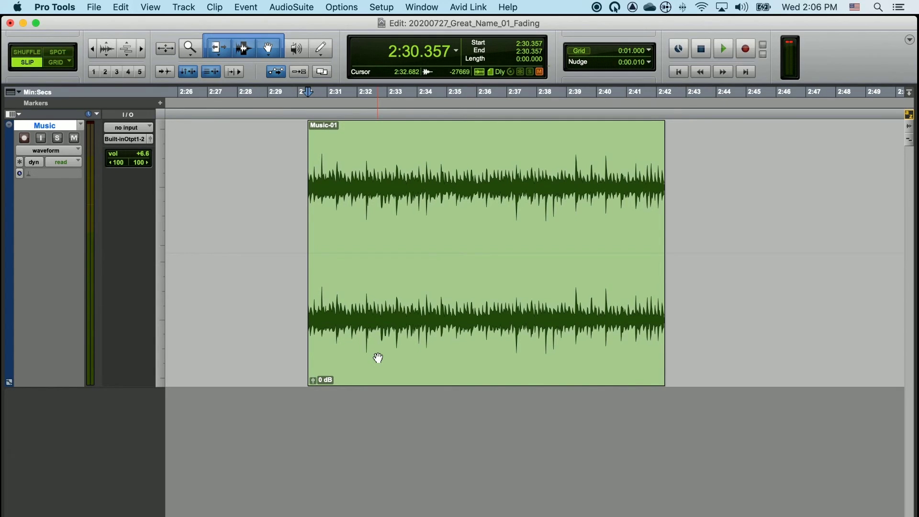
# Using D and G, fade Music-01 in up to 2:33.472 and out from 2:37.674.
pyautogui.click(380, 349)
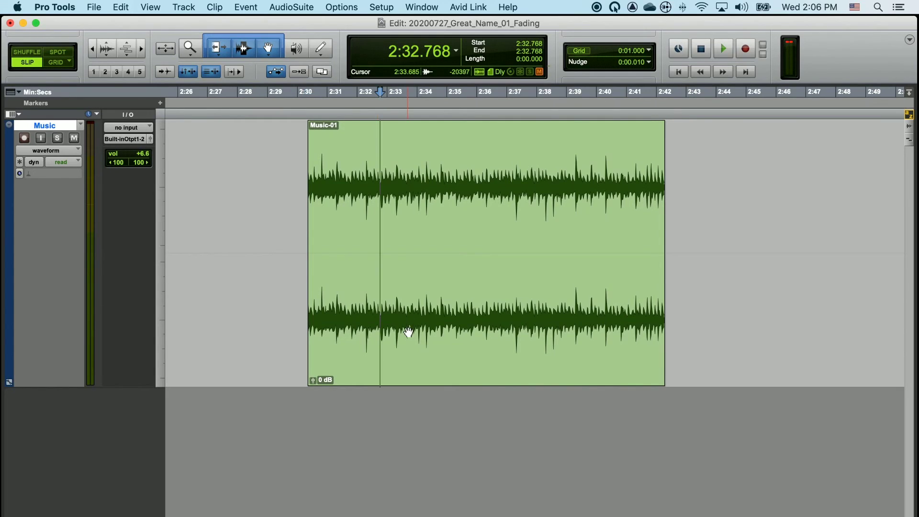
pyautogui.click(401, 158)
pyautogui.click(402, 158)
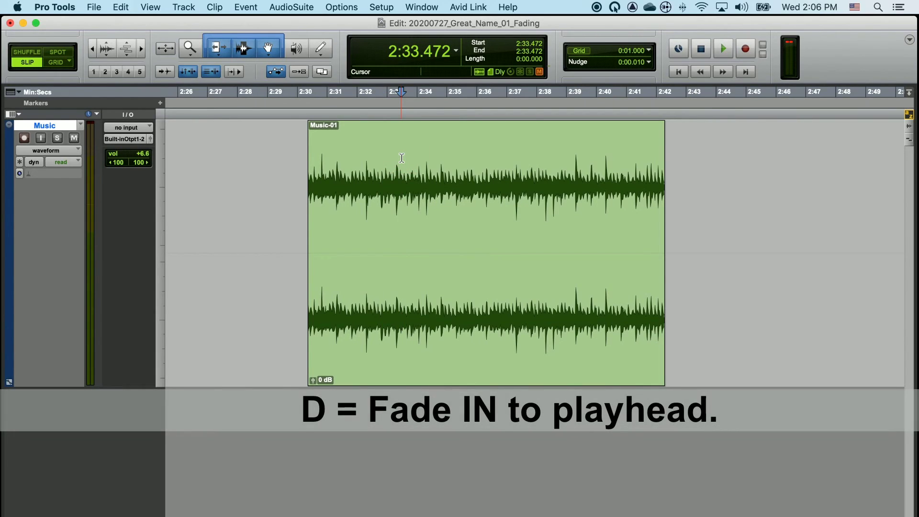
pyautogui.press('d')
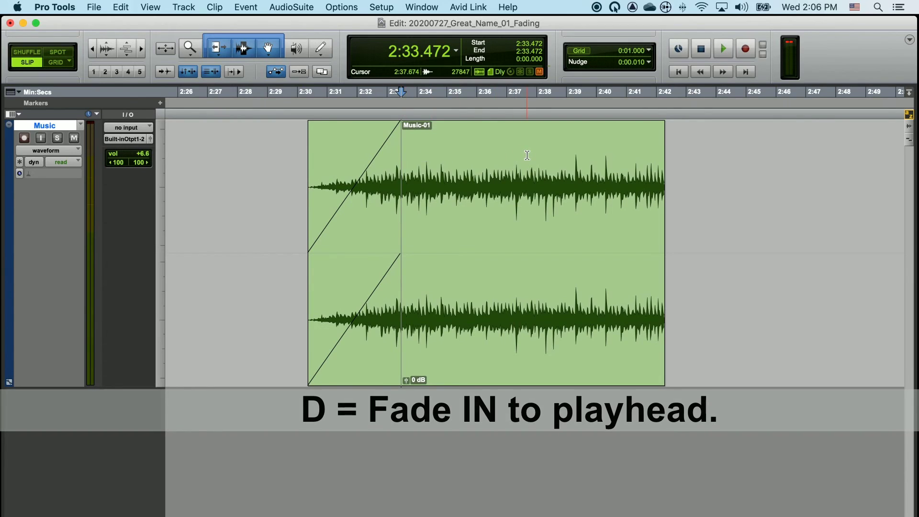
pyautogui.click(526, 155)
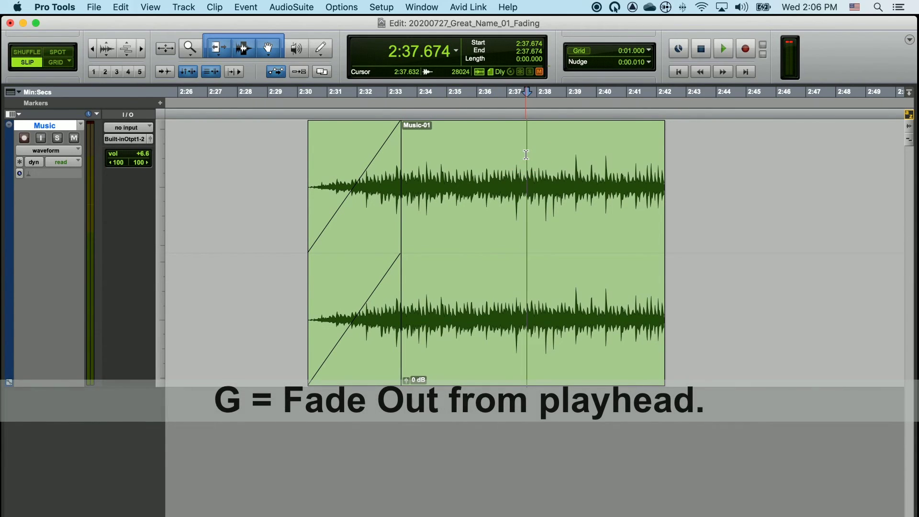
pyautogui.press('g')
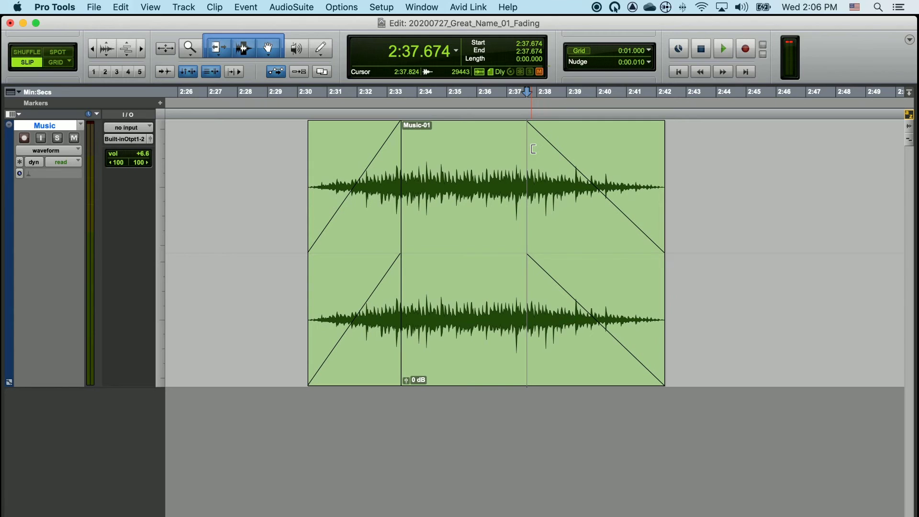
# Shorten Music-01's fade-out, extend its fade-in to 2:34.048, and trim the clip's end slightly shorter.
pyautogui.moveTo(533, 149); pyautogui.dragTo(568, 145)
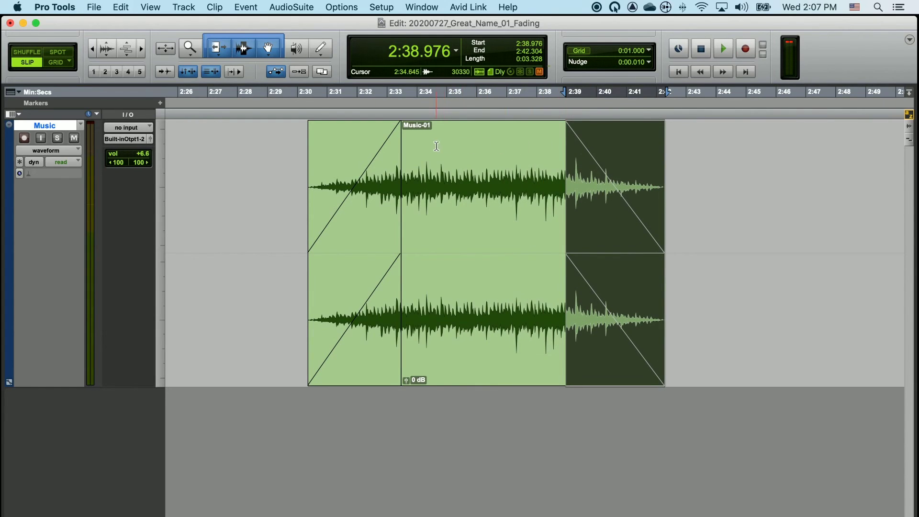
pyautogui.moveTo(394, 145); pyautogui.dragTo(421, 148)
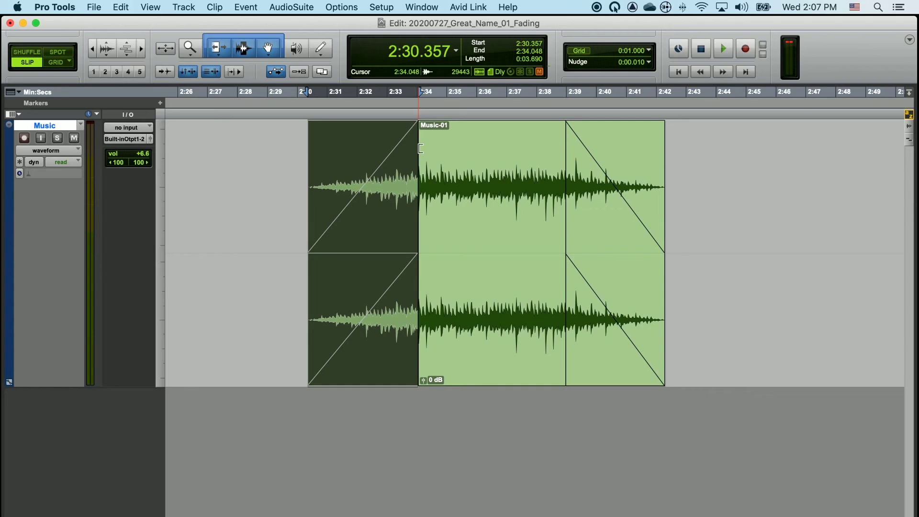
pyautogui.click(539, 145)
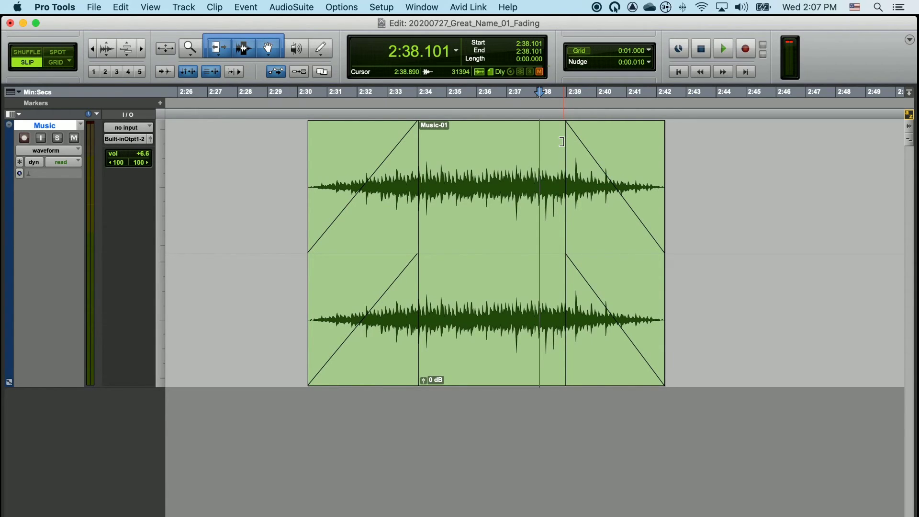
pyautogui.moveTo(562, 142)
pyautogui.mouseDown()
pyautogui.moveTo(493, 153)
pyautogui.moveTo(597, 149)
pyautogui.moveTo(560, 151)
pyautogui.mouseUp()
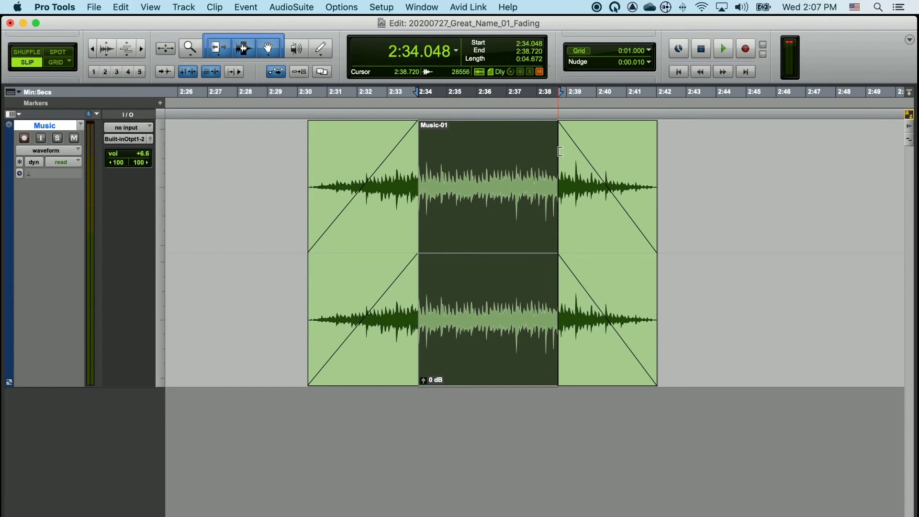
# Reshape Music-01's straight fade-in into a convex curve.
pyautogui.click(532, 155)
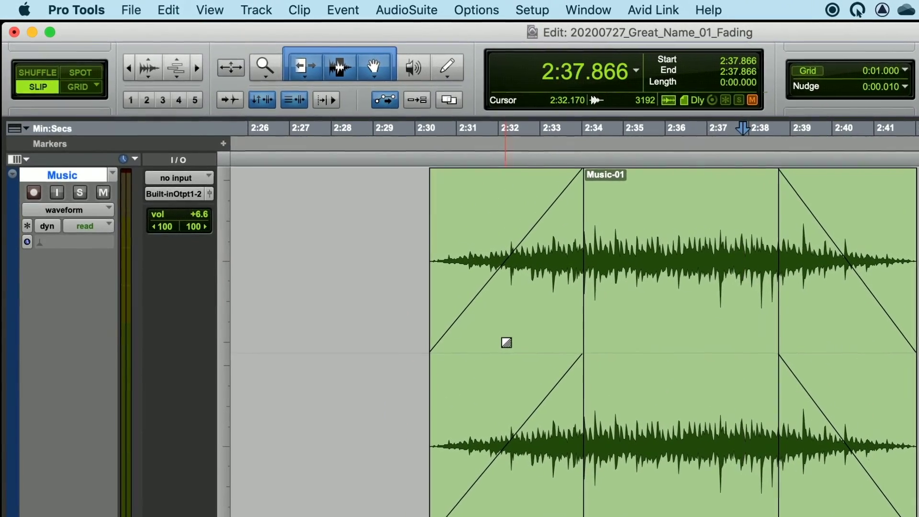
pyautogui.moveTo(507, 343)
pyautogui.mouseDown()
pyautogui.moveTo(513, 325)
pyautogui.moveTo(513, 378)
pyautogui.moveTo(513, 316)
pyautogui.moveTo(491, 348)
pyautogui.mouseUp()
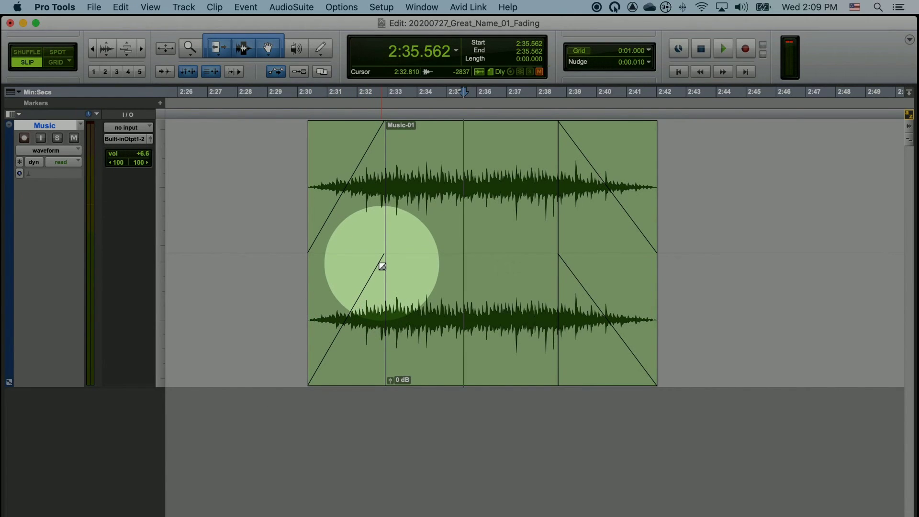
pyautogui.moveTo(382, 267); pyautogui.dragTo(332, 247)
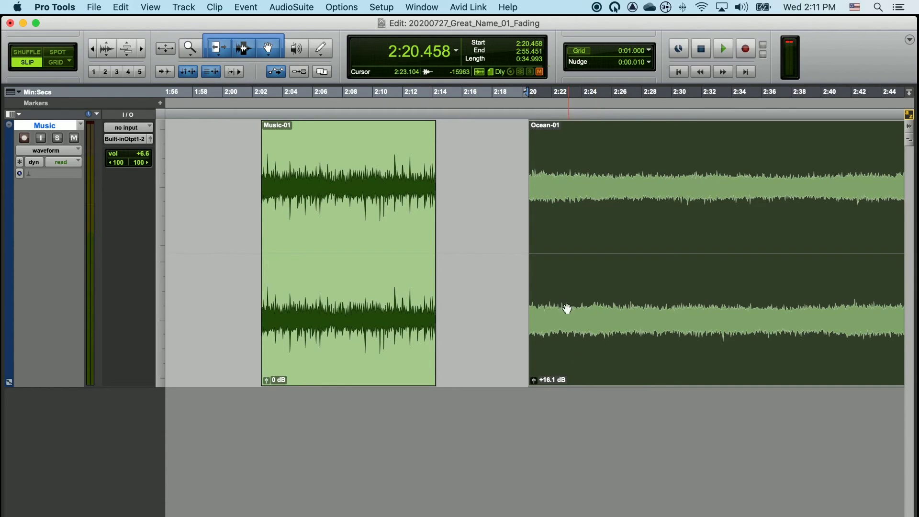
# Slide Ocean-01 left so it starts at 2:14.058, butting against Music-01's end.
pyautogui.click(353, 327)
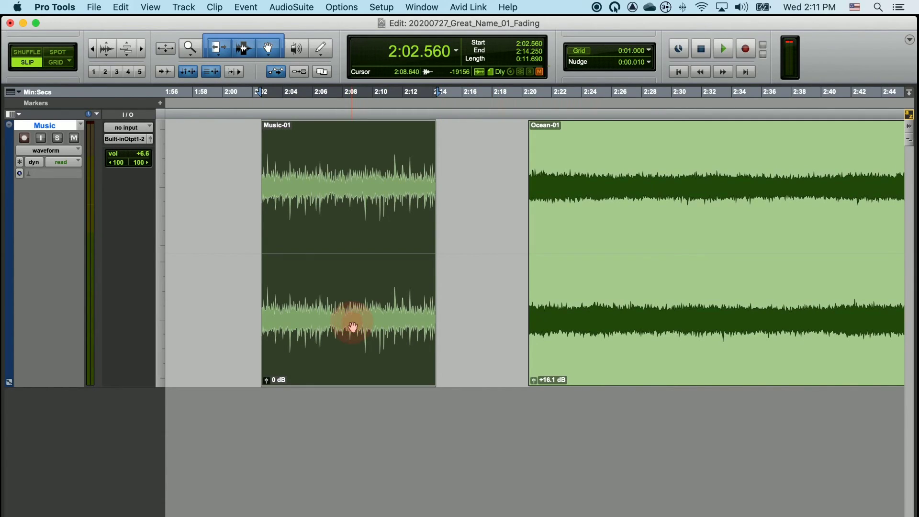
pyautogui.click(631, 325)
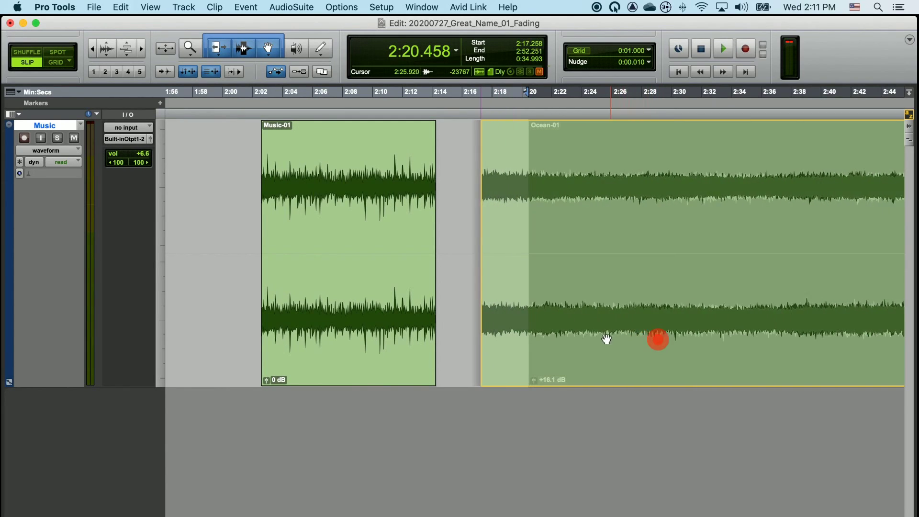
pyautogui.moveTo(607, 339); pyautogui.dragTo(558, 338)
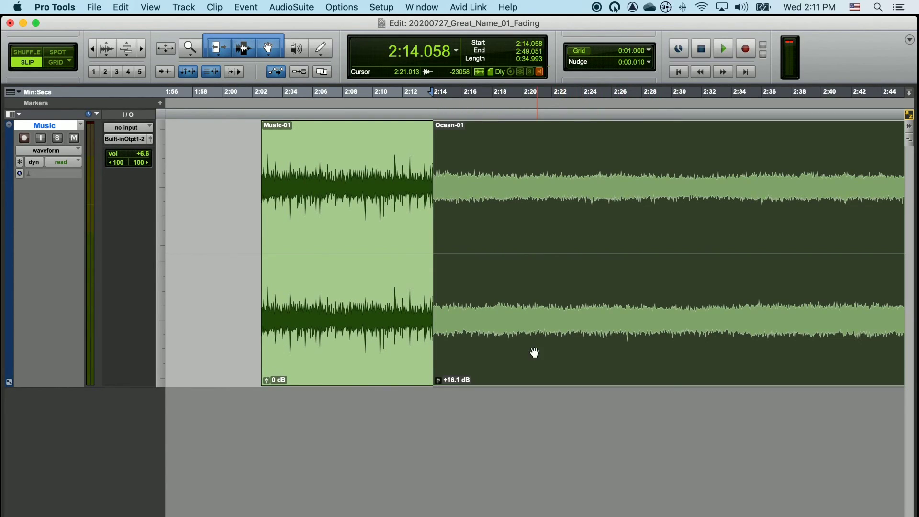
# Audition the join between the clips, playing from 2:11.242.
pyautogui.moveTo(395, 163); pyautogui.dragTo(392, 160)
pyautogui.click(391, 159)
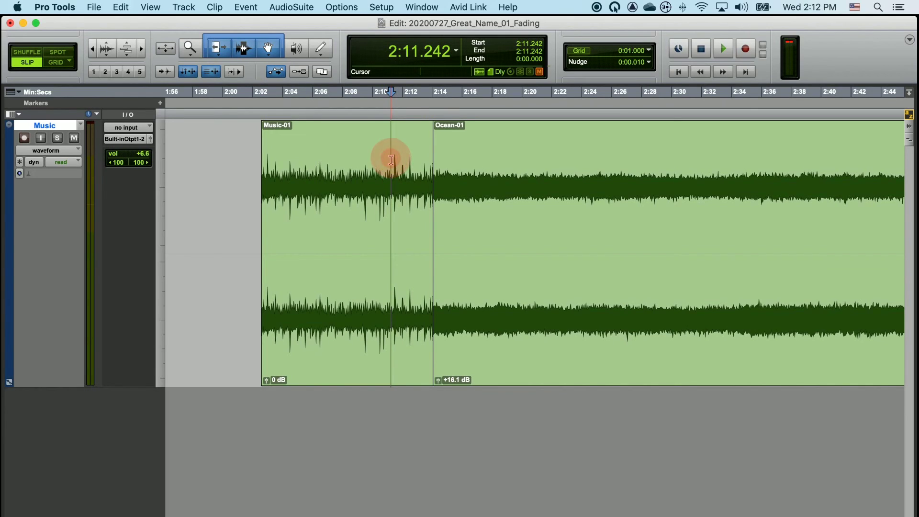
pyautogui.press('space')
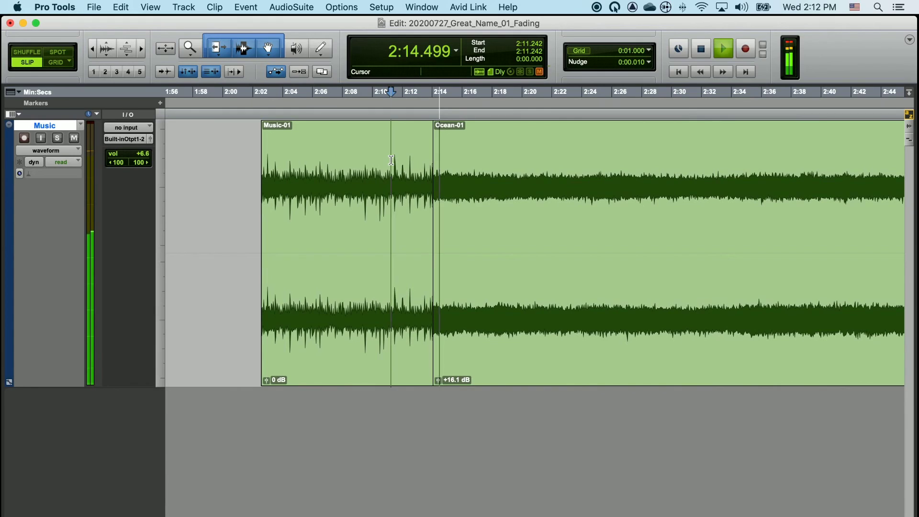
pyautogui.press('space')
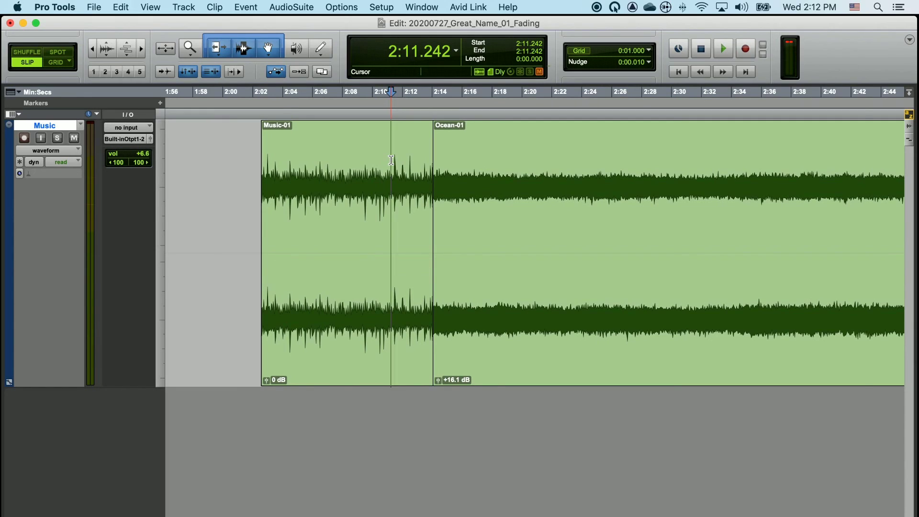
pyautogui.click(347, 241)
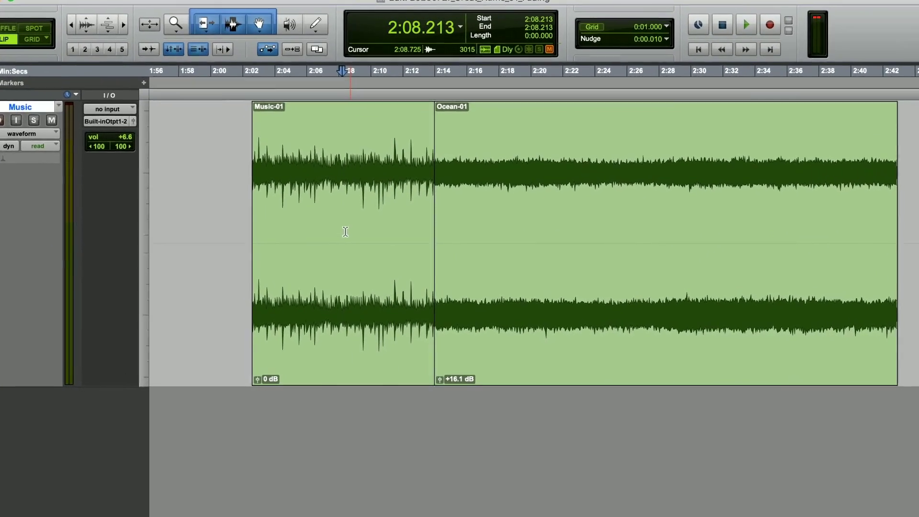
pyautogui.click(373, 310)
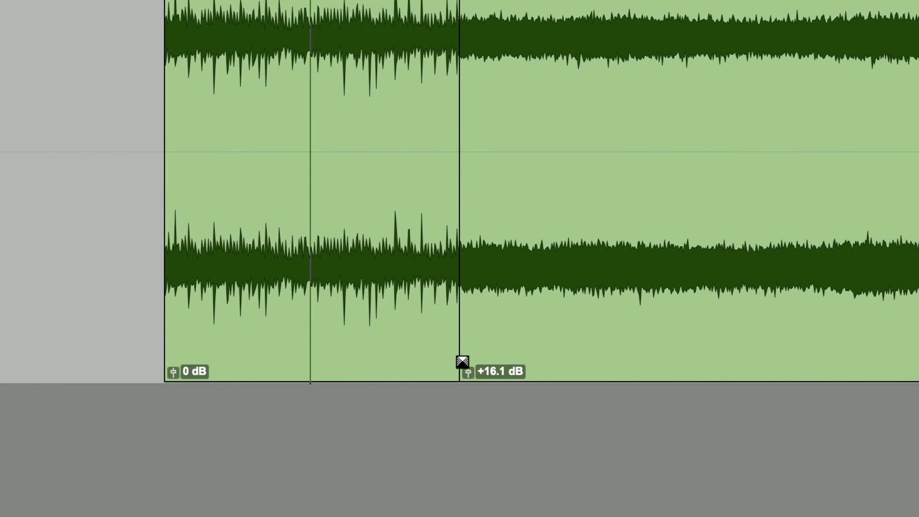
pyautogui.moveTo(462, 363); pyautogui.dragTo(553, 363)
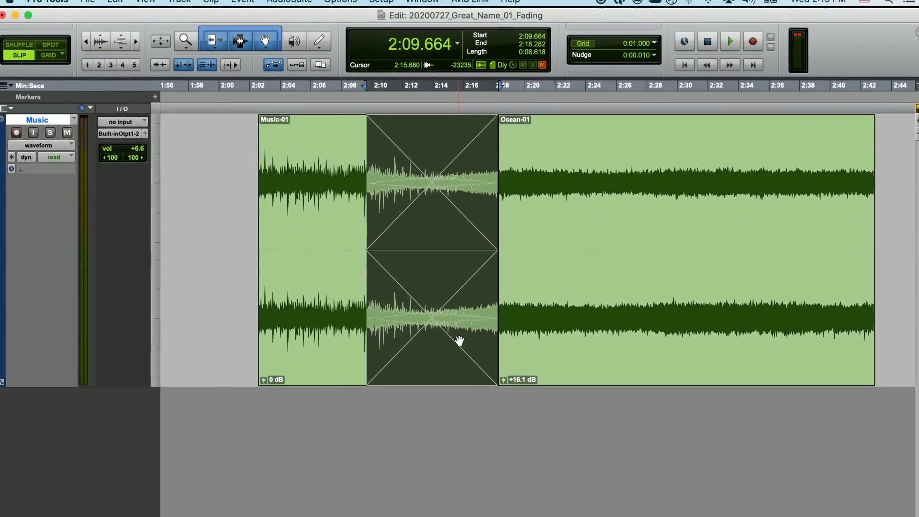
pyautogui.click(353, 181)
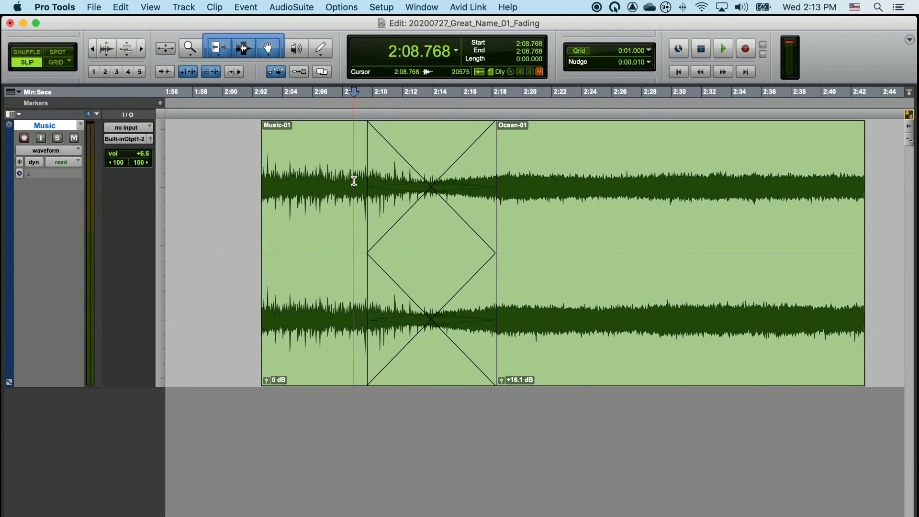
pyautogui.press('space')
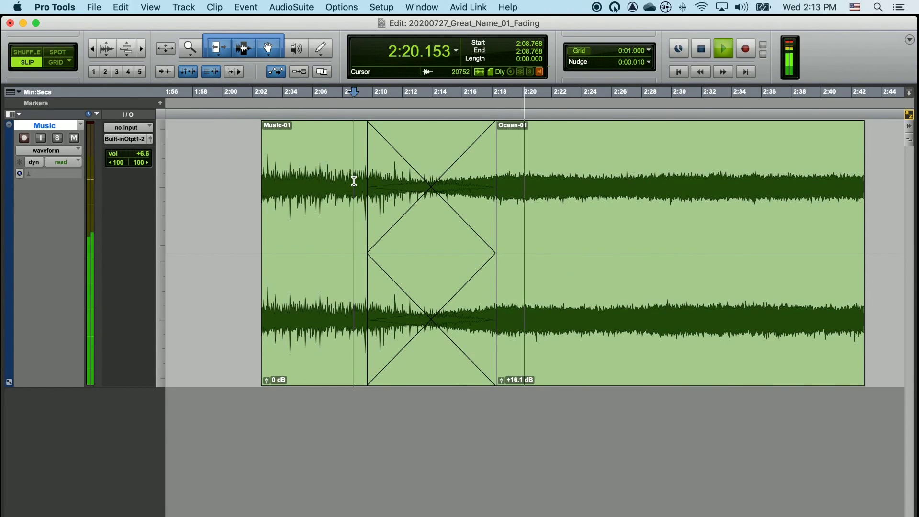
pyautogui.press('space')
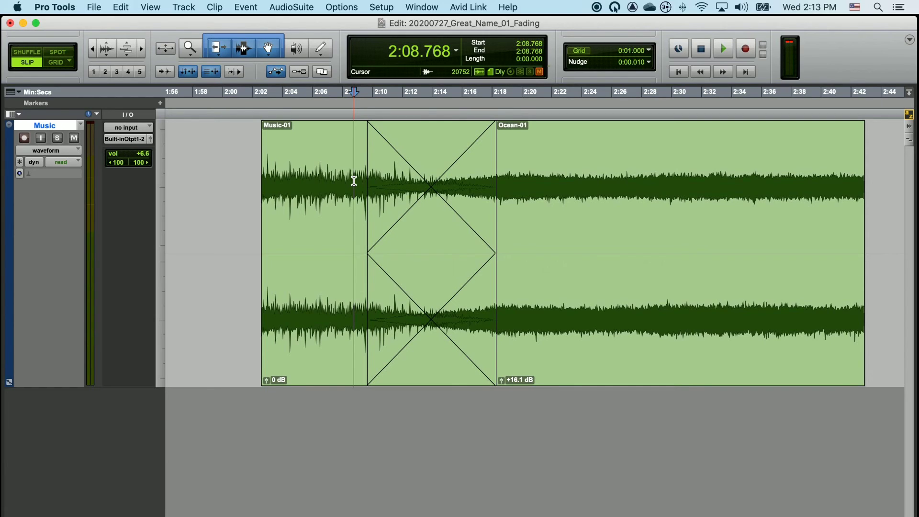
# Draw a roughly three-second fade-in on Music-01 and an eight-second fade-out on Ocean-01.
pyautogui.moveTo(266, 124); pyautogui.dragTo(309, 125)
pyautogui.moveTo(856, 126); pyautogui.dragTo(752, 139)
pyautogui.click(659, 144)
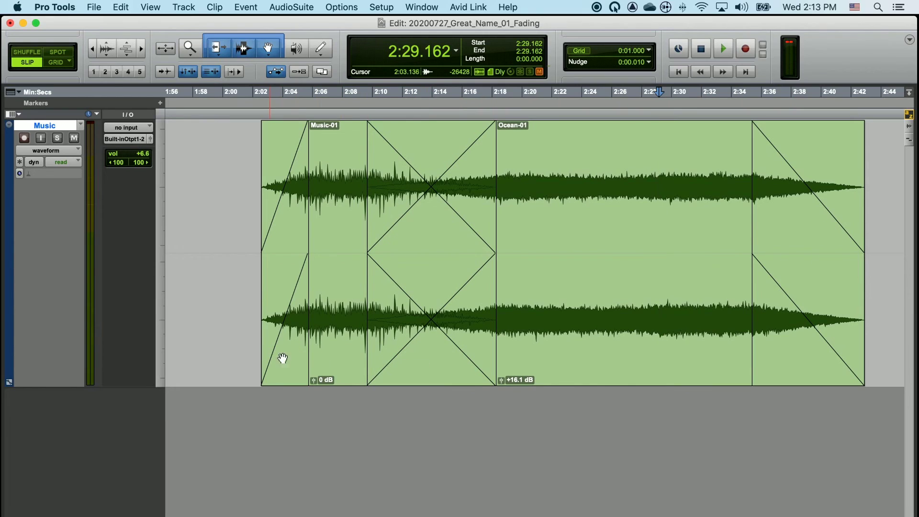
# Reshape Ocean-01's fade-out in its fade dialog so it drops away quickly on a bowed curve.
pyautogui.doubleClick(793, 367)
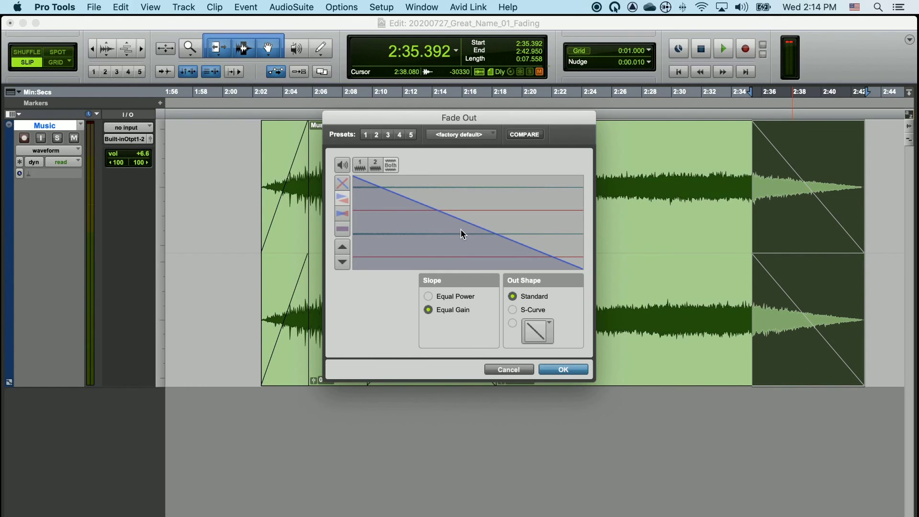
pyautogui.moveTo(461, 228); pyautogui.dragTo(461, 254)
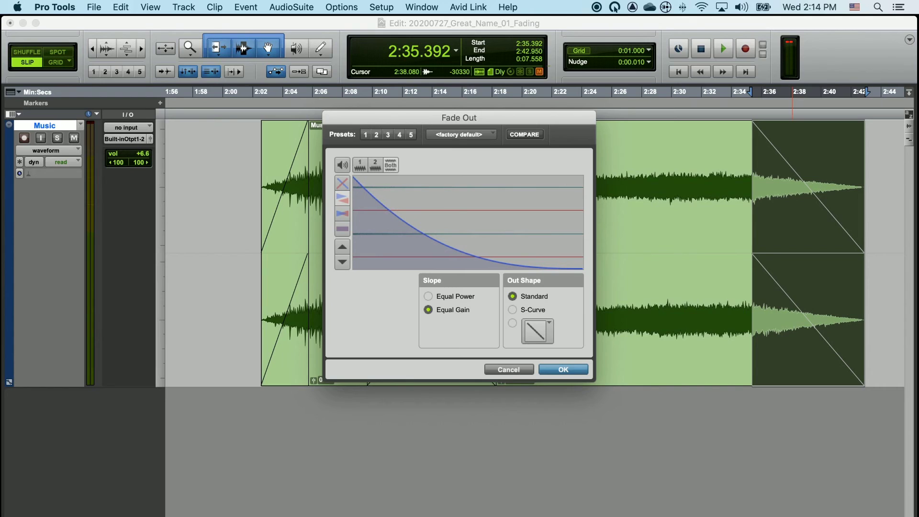
pyautogui.click(563, 370)
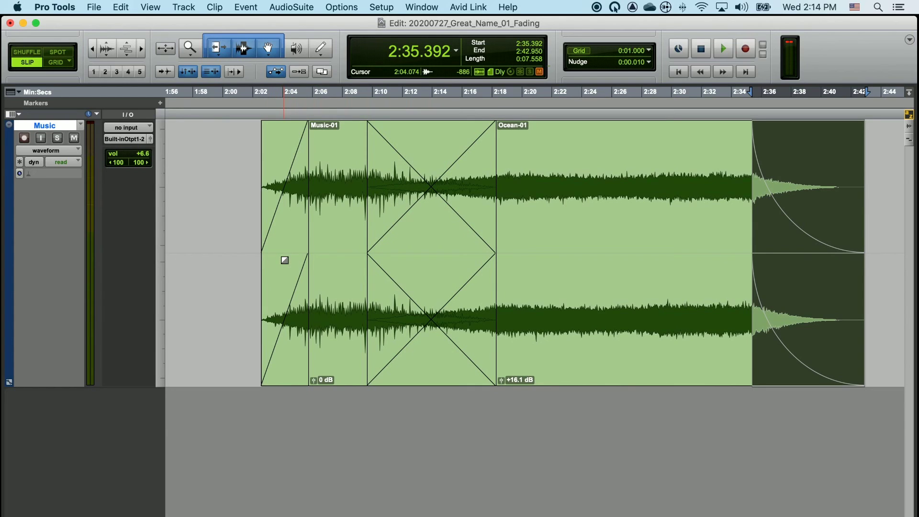
# Reshape Music-01's fade-in and compare slope and shape options, leaving Equal Power with Standard shape.
pyautogui.moveTo(285, 260); pyautogui.dragTo(292, 232)
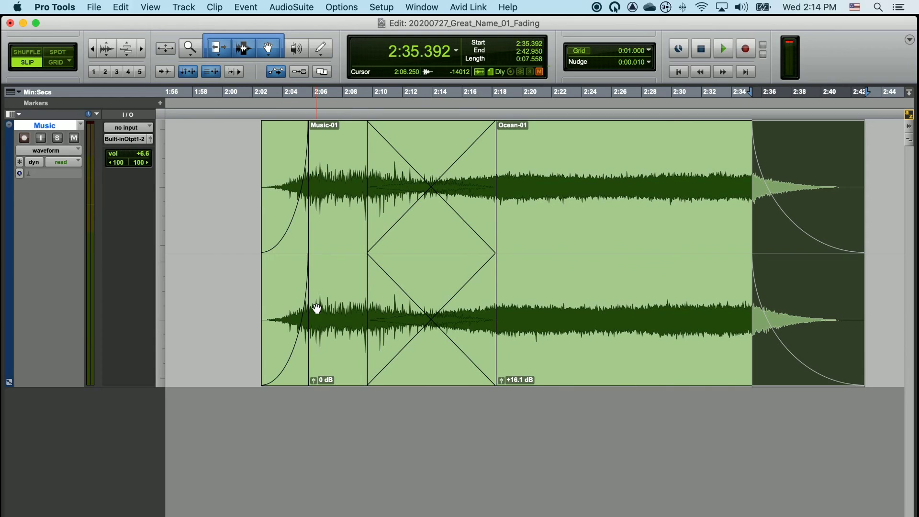
pyautogui.doubleClick(296, 369)
pyautogui.click(456, 297)
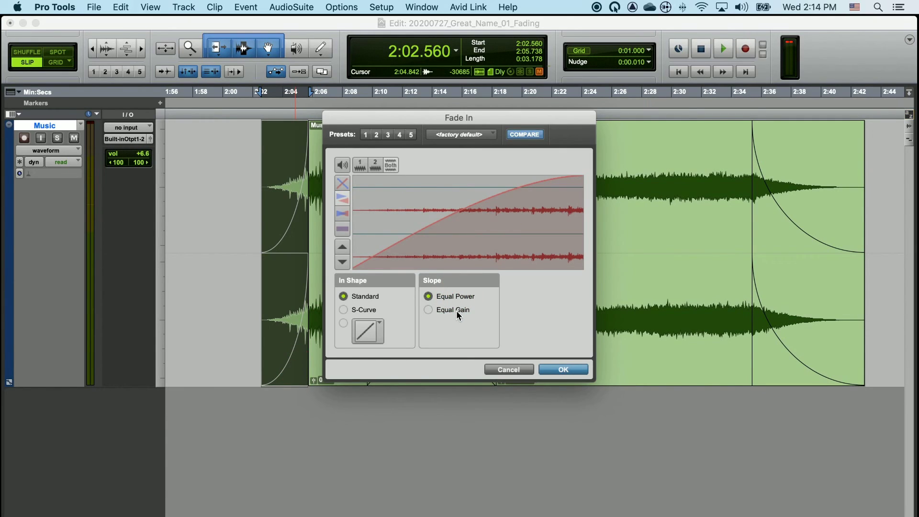
pyautogui.click(456, 311)
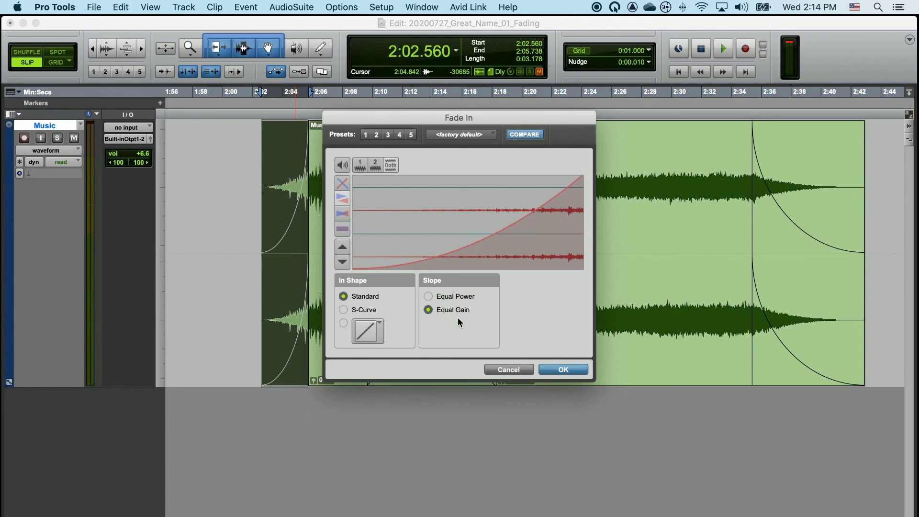
pyautogui.click(457, 298)
pyautogui.click(348, 309)
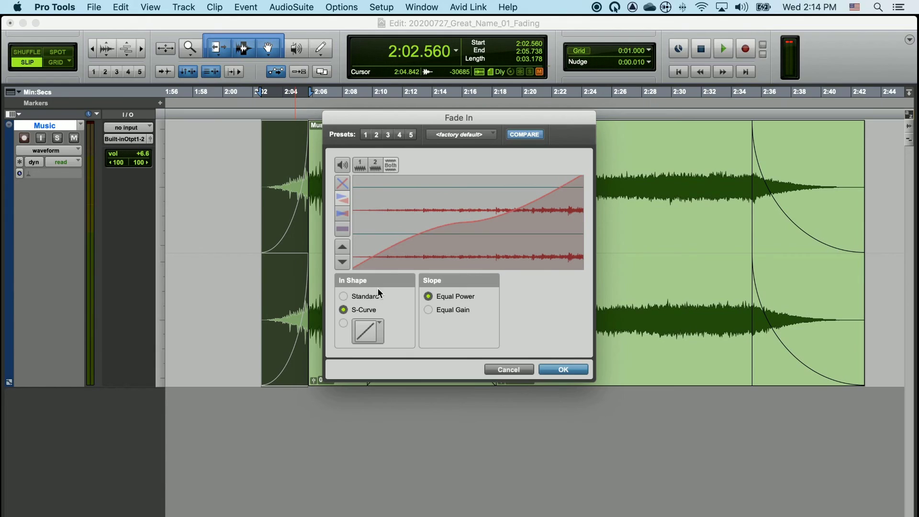
pyautogui.click(369, 294)
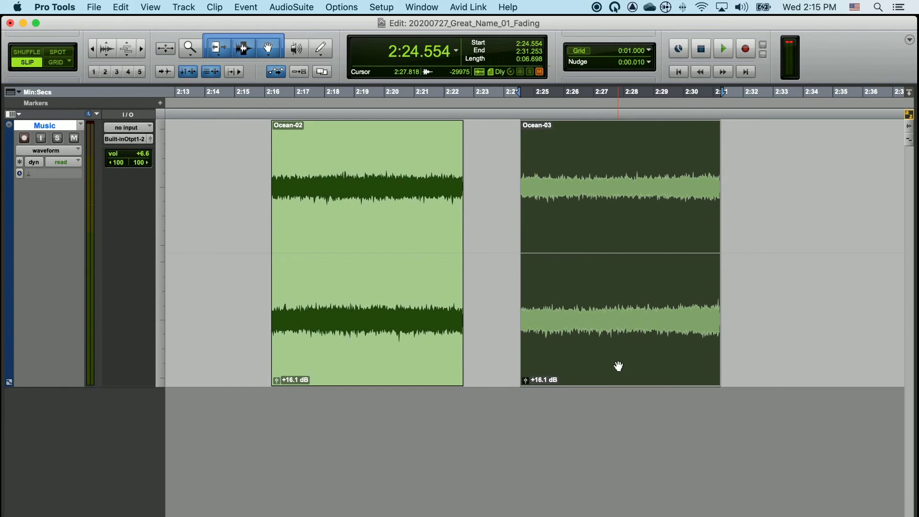
# Overlap Ocean-03 onto Ocean-02's end and create a crossfade across their join.
pyautogui.moveTo(630, 363); pyautogui.dragTo(570, 360)
pyautogui.moveTo(458, 382); pyautogui.dragTo(474, 385)
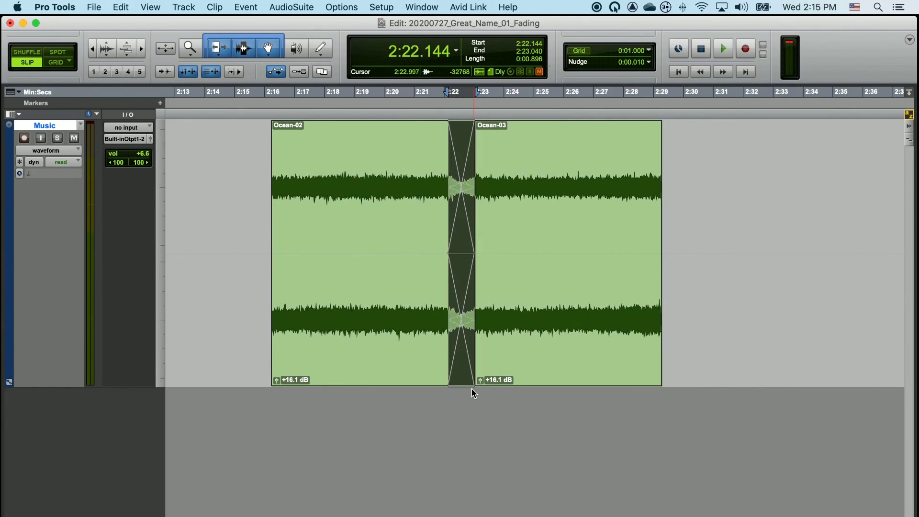
pyautogui.press('super+bracketright')
pyautogui.press('super+bracketright')
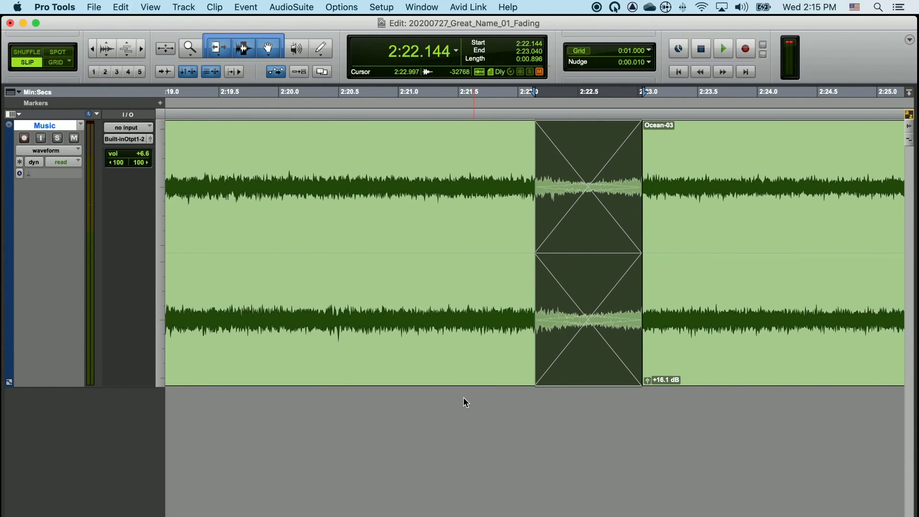
pyautogui.hscroll(1, 463, 398)
pyautogui.hscroll(1, 463, 402)
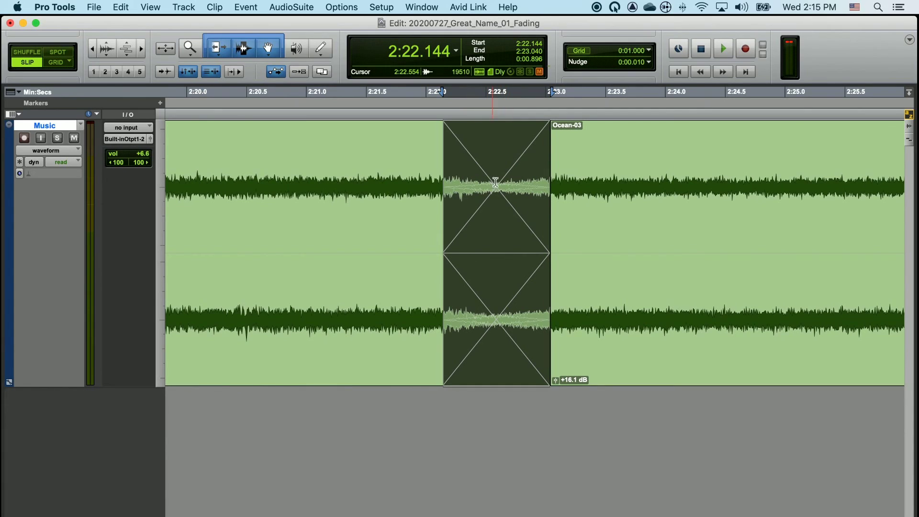
# Audition the crossfade twice, the second time starting earlier at 2:21.514.
pyautogui.click(419, 157)
pyautogui.press('space')
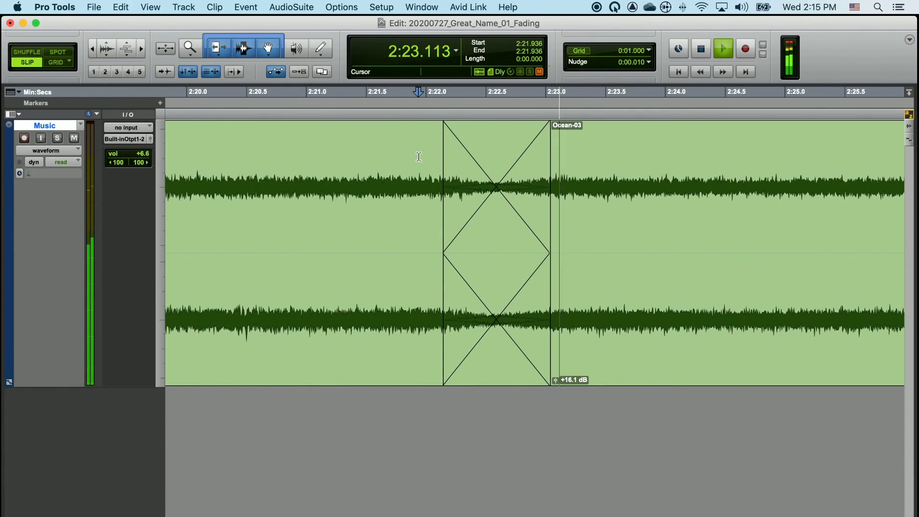
pyautogui.press('space')
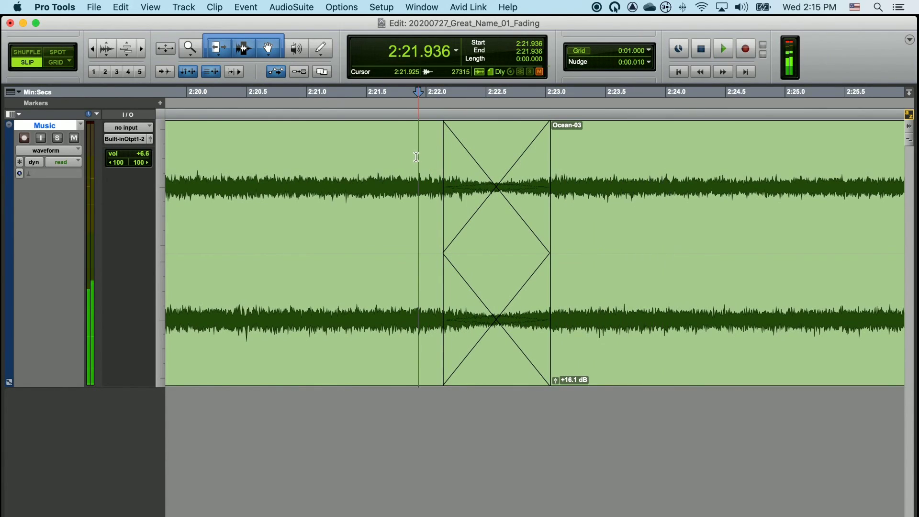
pyautogui.click(367, 156)
pyautogui.press('space')
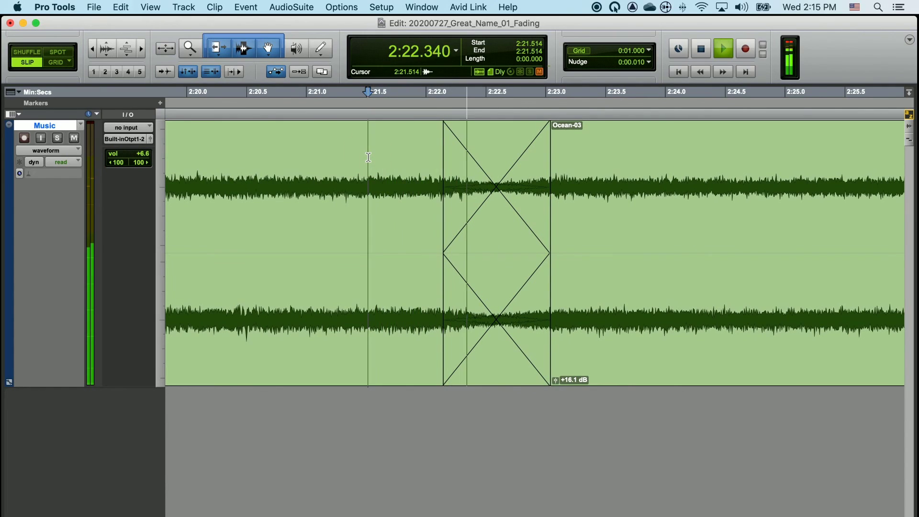
pyautogui.press('space')
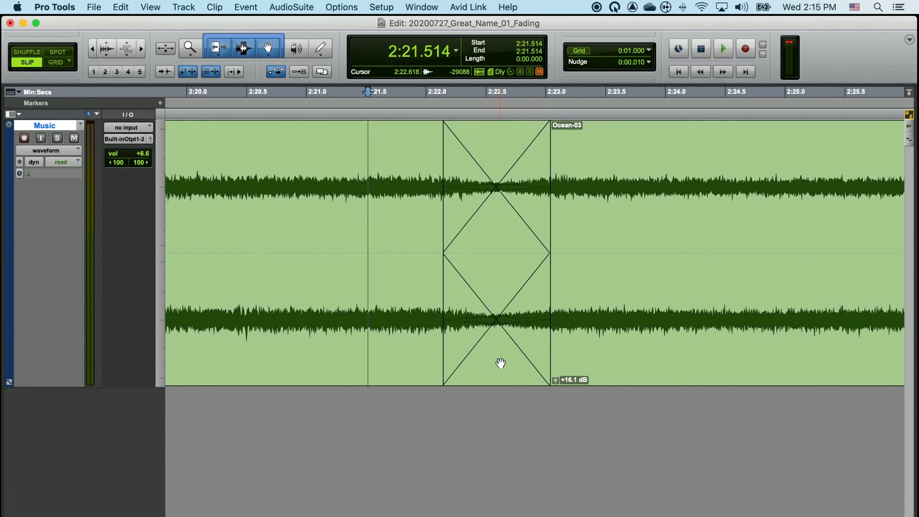
# Set the Ocean-02/Ocean-03 crossfade's Link Out/In slope to Equal Power.
pyautogui.doubleClick(500, 362)
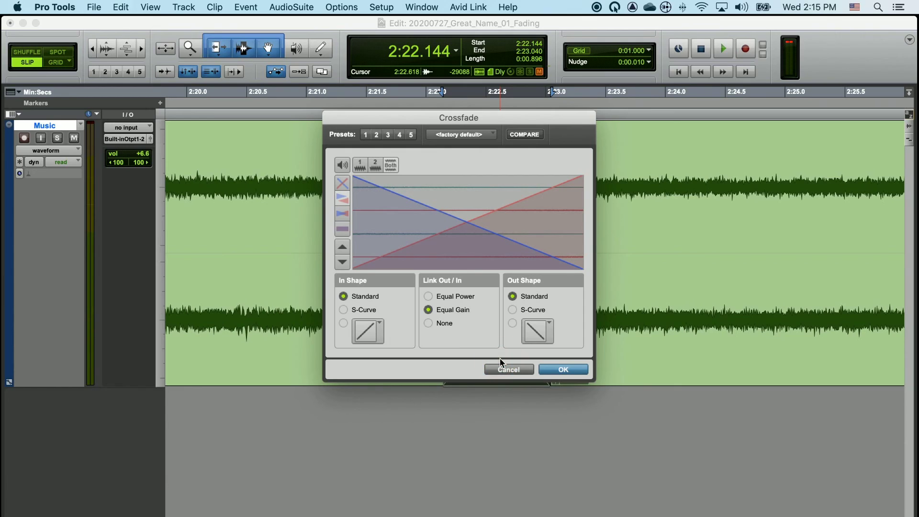
pyautogui.click(450, 299)
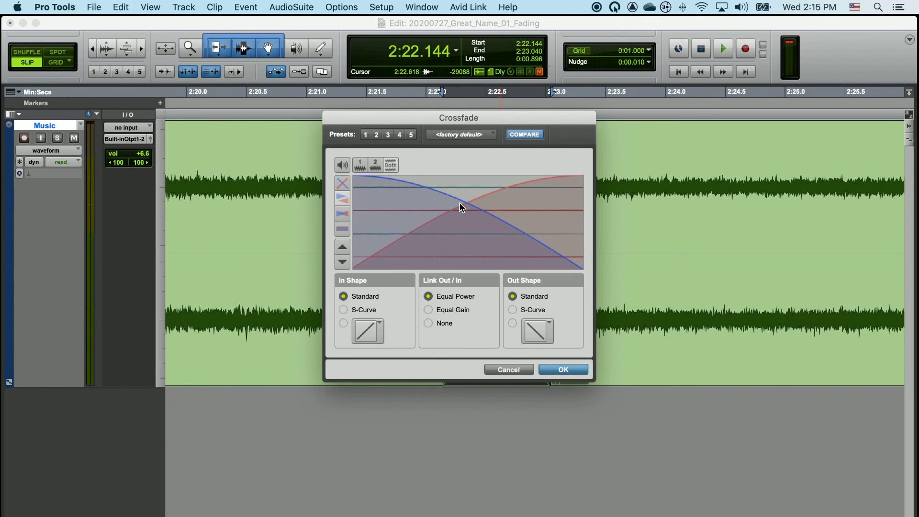
pyautogui.click(563, 370)
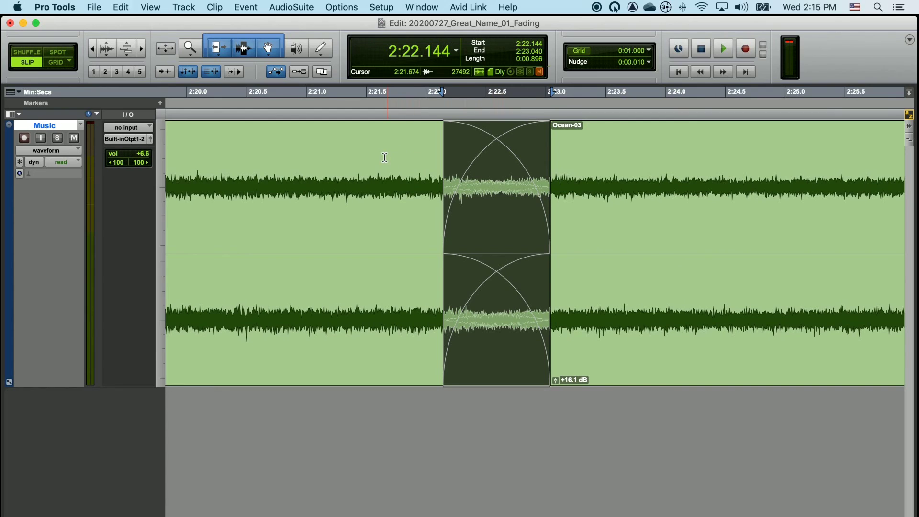
# Audition the Ocean-02 to Ocean-03 equal-power crossfade twice from just before the fade.
pyautogui.click(384, 157)
pyautogui.press('space')
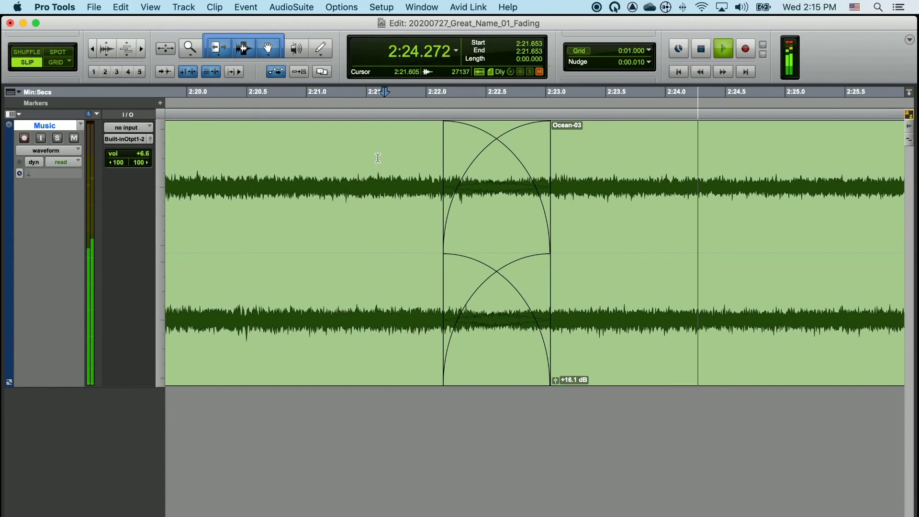
pyautogui.press('space')
pyautogui.click(342, 154)
pyautogui.press('space')
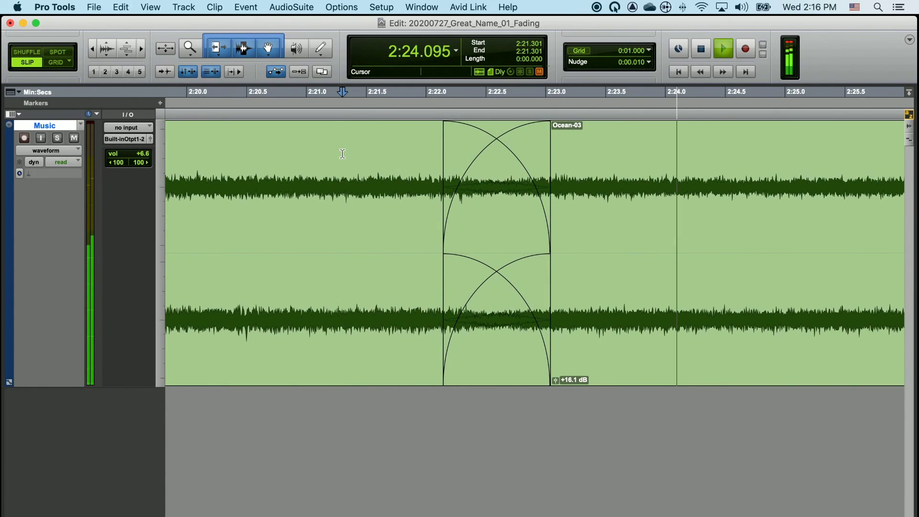
pyautogui.press('space')
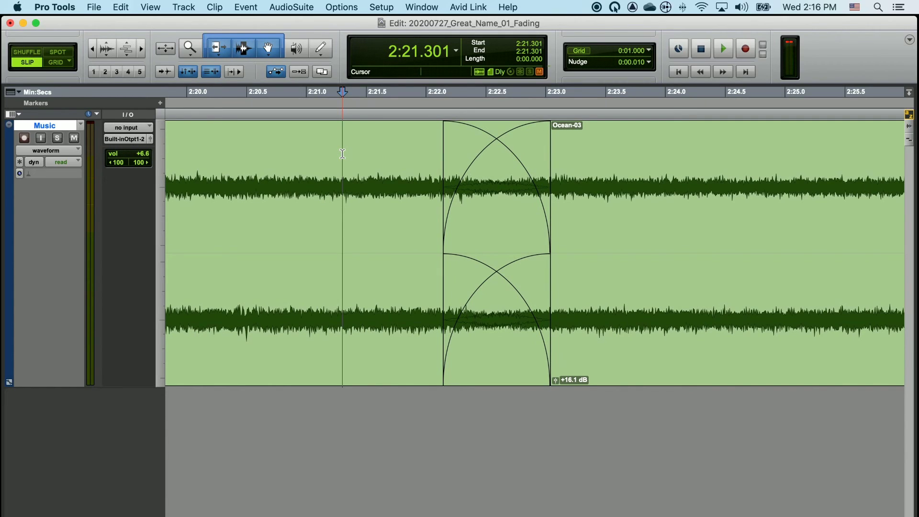
# Undo the Equal Power change and audition the equal-gain crossfade from 2:21.392.
pyautogui.press('super+z')
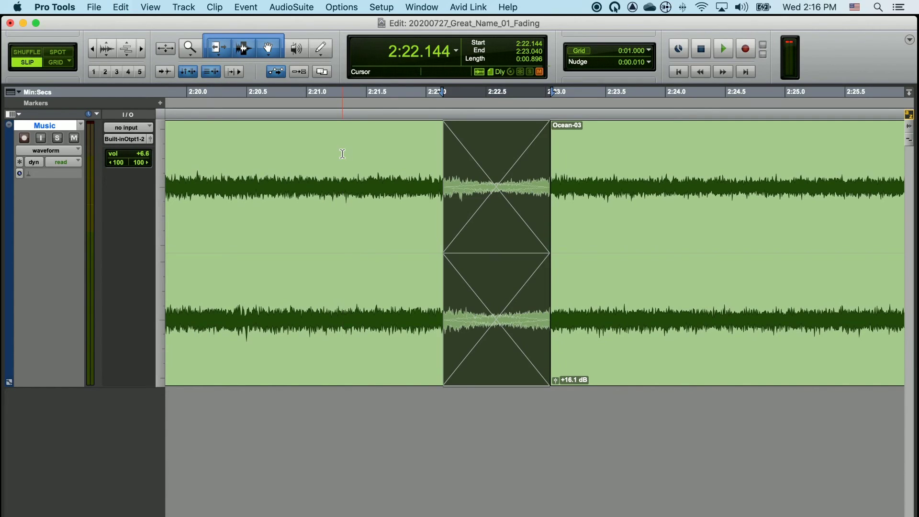
pyautogui.click(354, 158)
pyautogui.press('space')
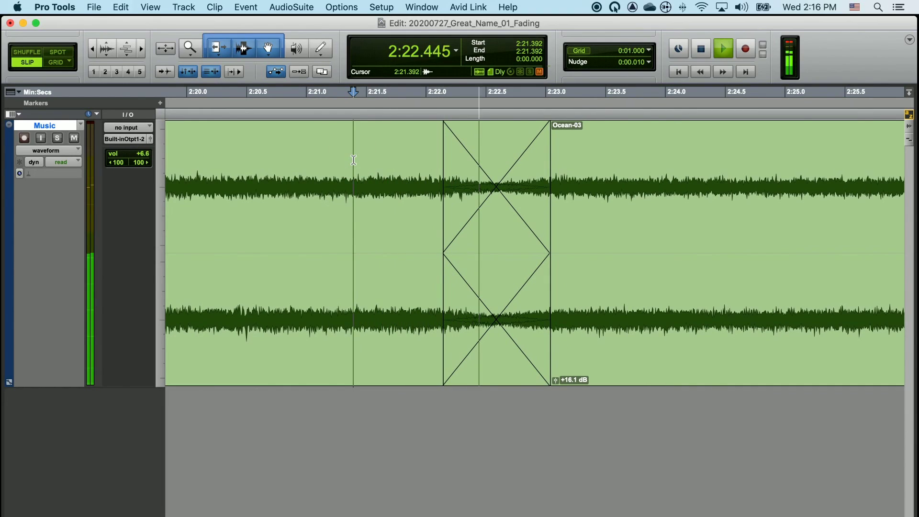
pyautogui.press('space')
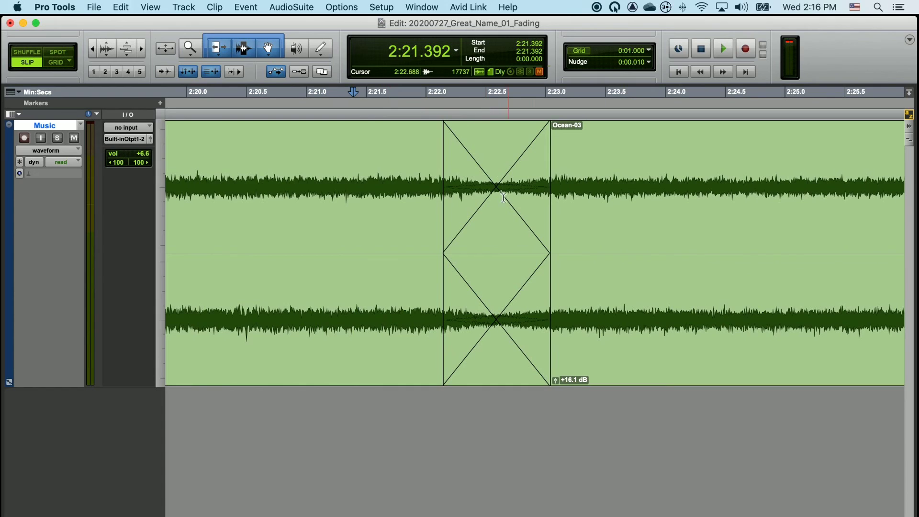
pyautogui.press('space')
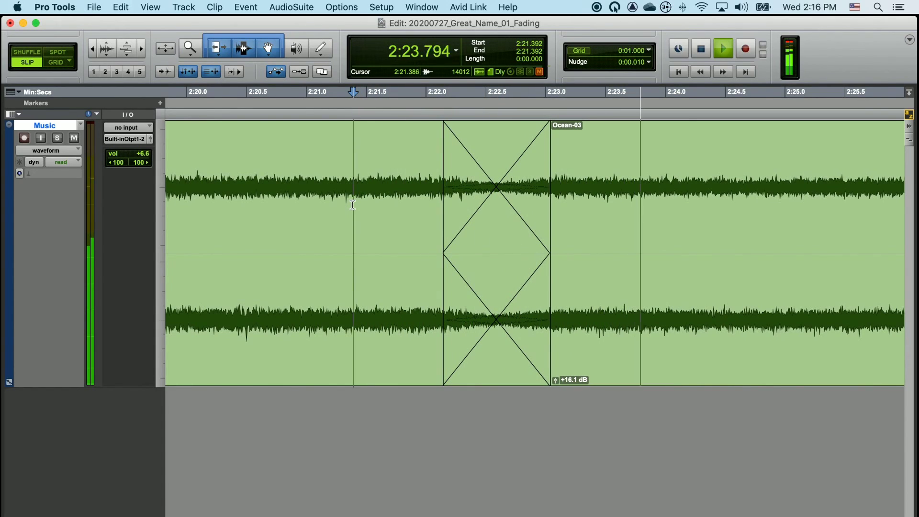
pyautogui.press('space')
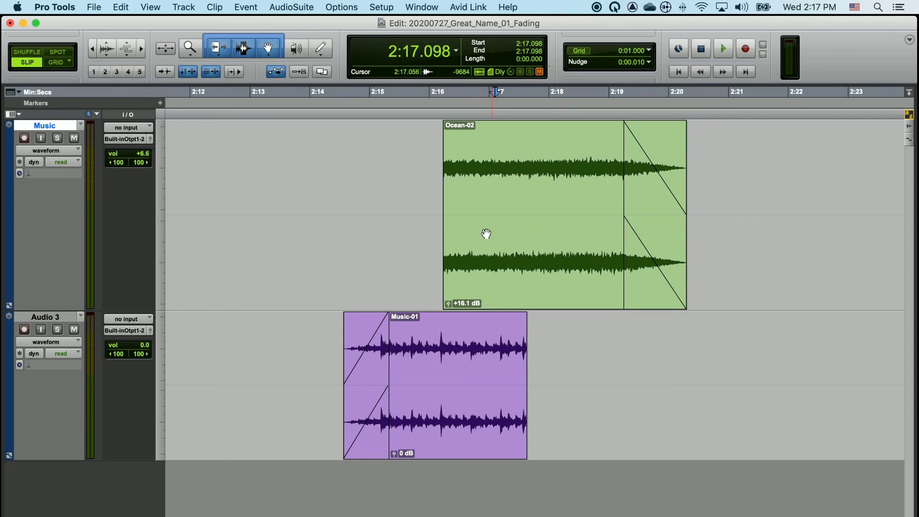
# Select the Ocean-02 and Music-01 overlap and create fades across it.
pyautogui.click(421, 151)
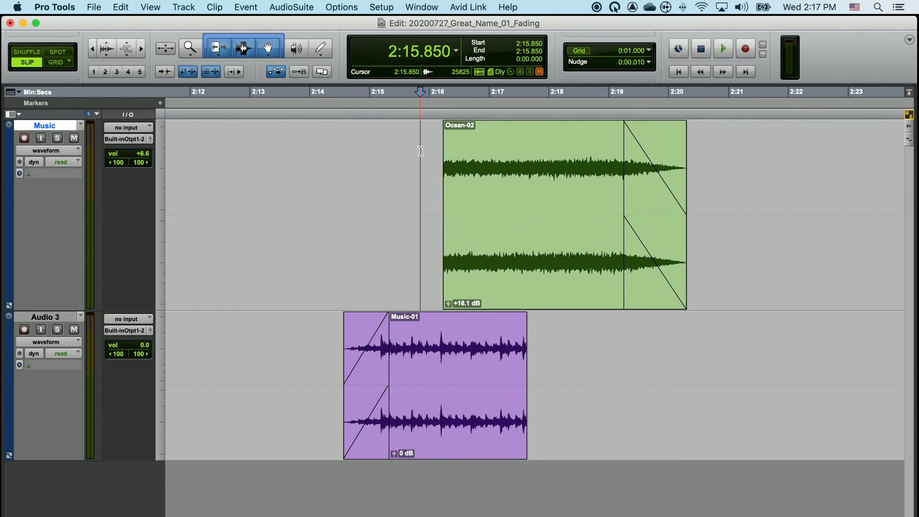
pyautogui.moveTo(433, 129); pyautogui.dragTo(541, 354)
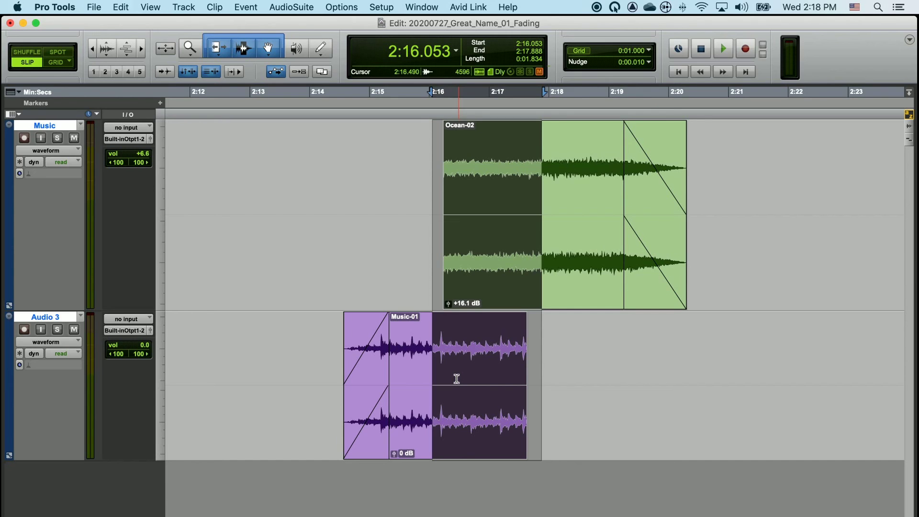
pyautogui.press('f')
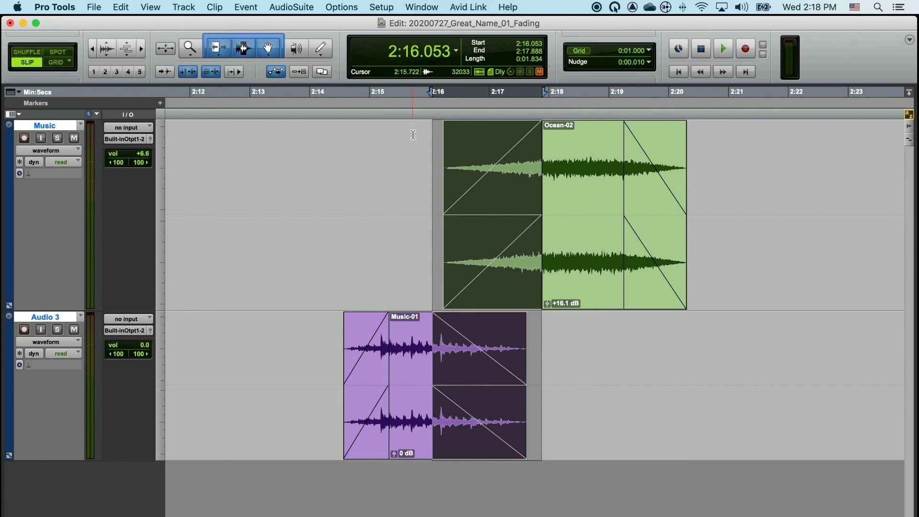
pyautogui.click(417, 146)
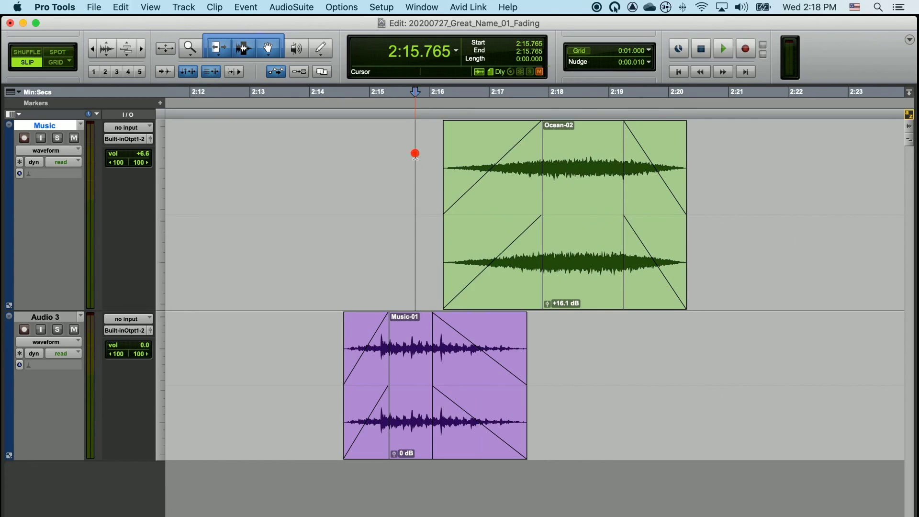
# Replace the old fades with a Music-01 fade-out and Ocean-02 fade-in from 2:16.234, then select both.
pyautogui.click(452, 438)
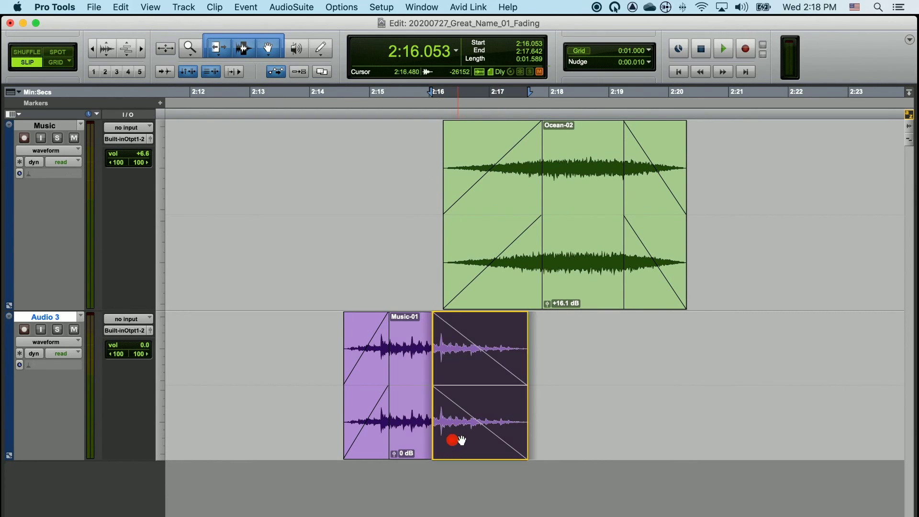
pyautogui.press('Delete')
pyautogui.click(502, 301)
pyautogui.press('Delete')
pyautogui.moveTo(522, 317); pyautogui.dragTo(444, 319)
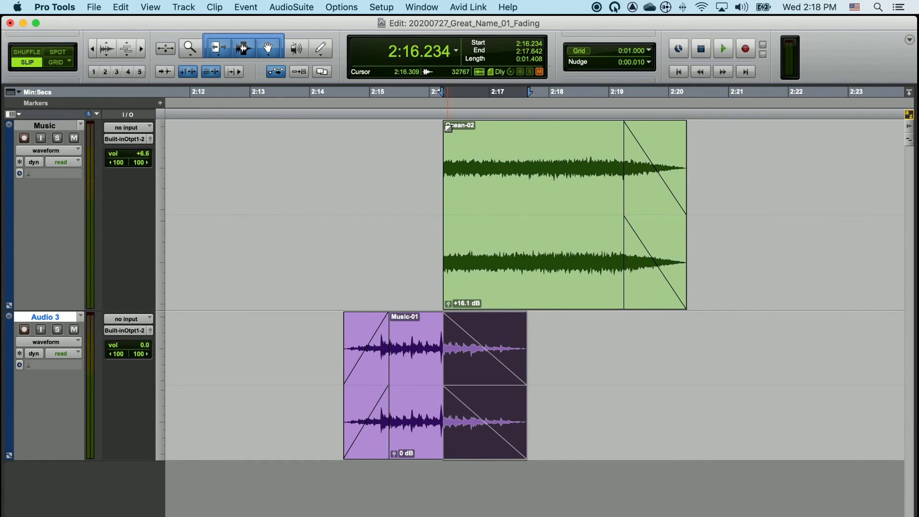
pyautogui.moveTo(449, 128); pyautogui.dragTo(527, 129)
pyautogui.click(572, 338)
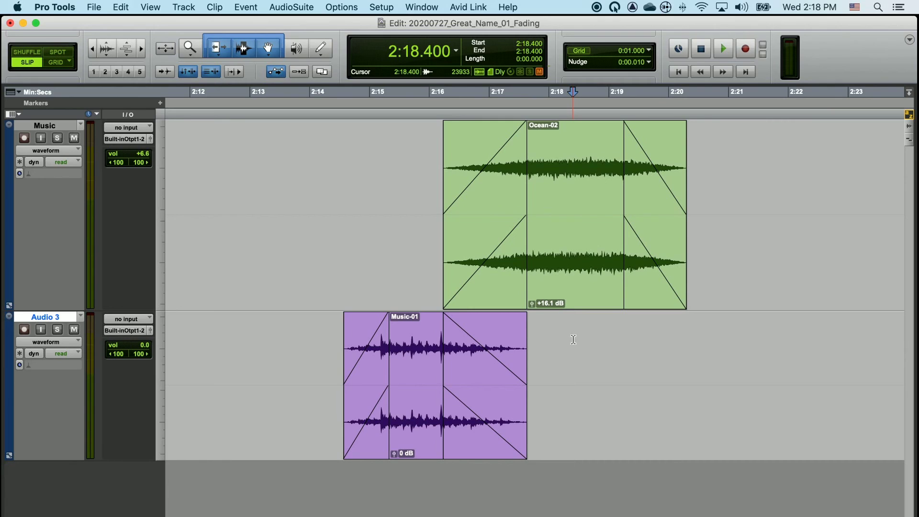
pyautogui.click(482, 284)
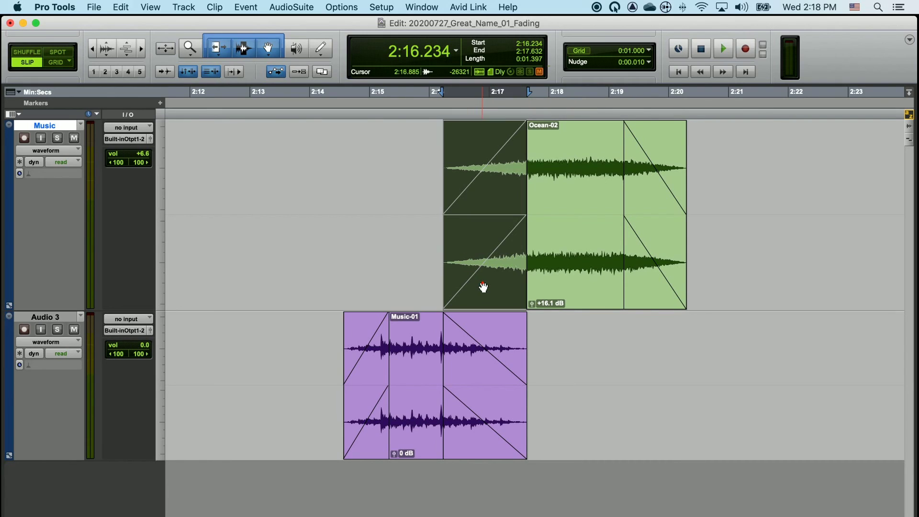
pyautogui.click(467, 448)
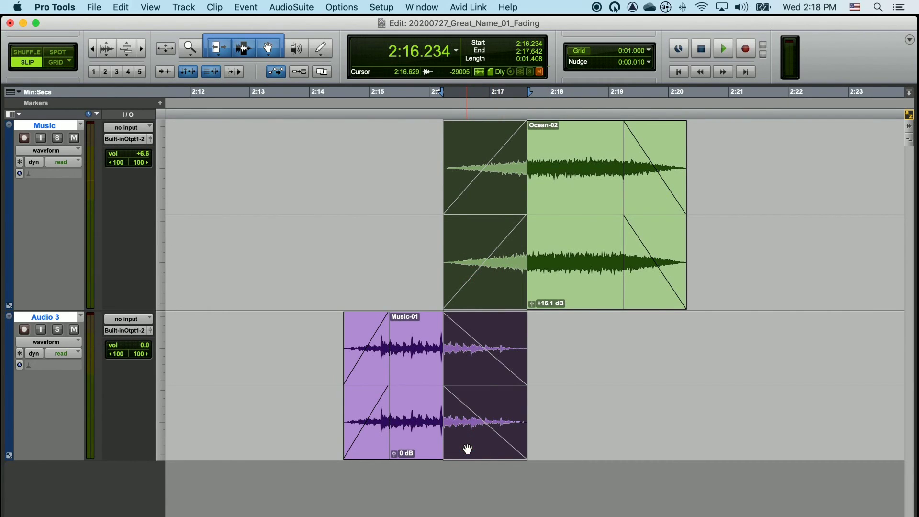
# Set the Music-01 fade-out and Ocean-02 fade-in to Equal Power in the Crossfade dialog.
pyautogui.doubleClick(467, 448)
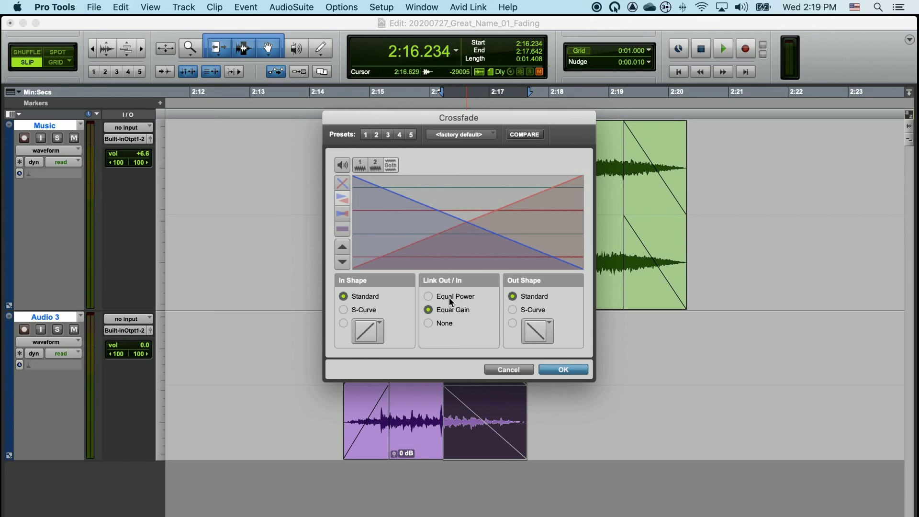
pyautogui.click(449, 296)
pyautogui.click(555, 367)
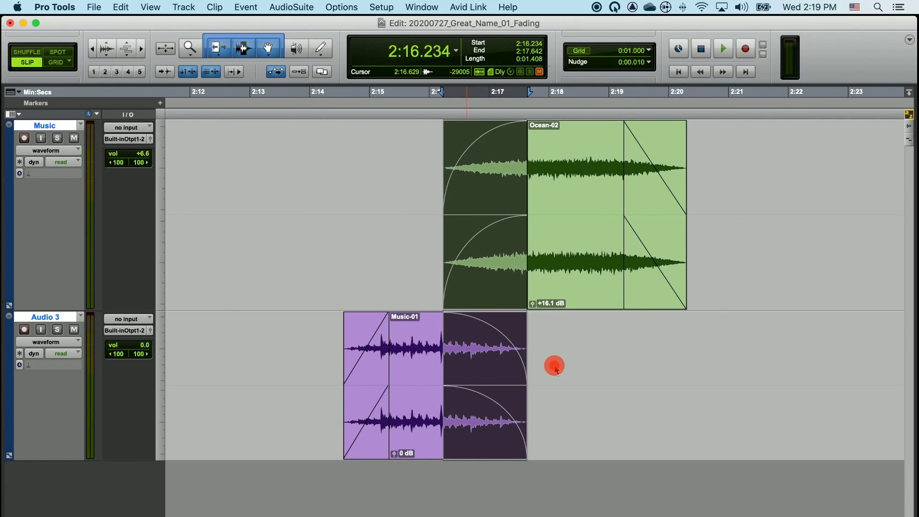
pyautogui.click(544, 325)
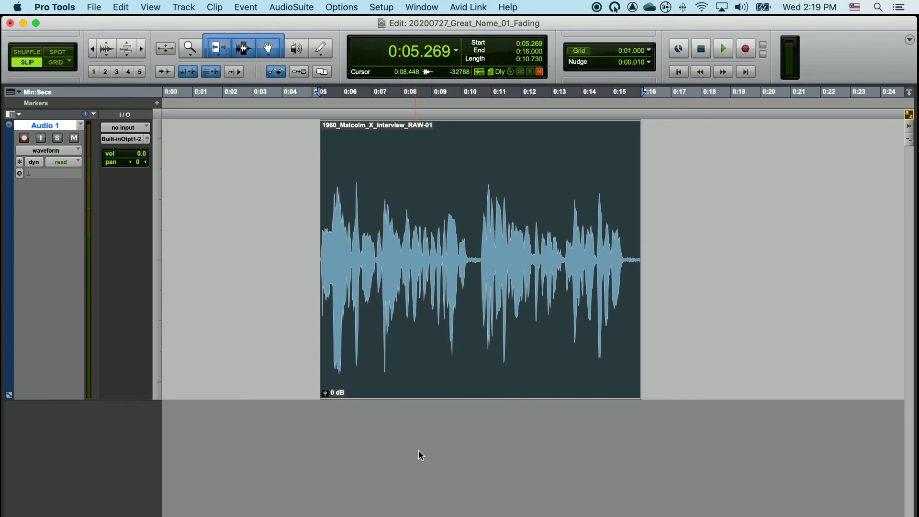
# Zoom in and audition the interview clip's opening from 0:05.130.
pyautogui.press('super+]')
pyautogui.press('super+]')
pyautogui.click(198, 167)
pyautogui.press('space')
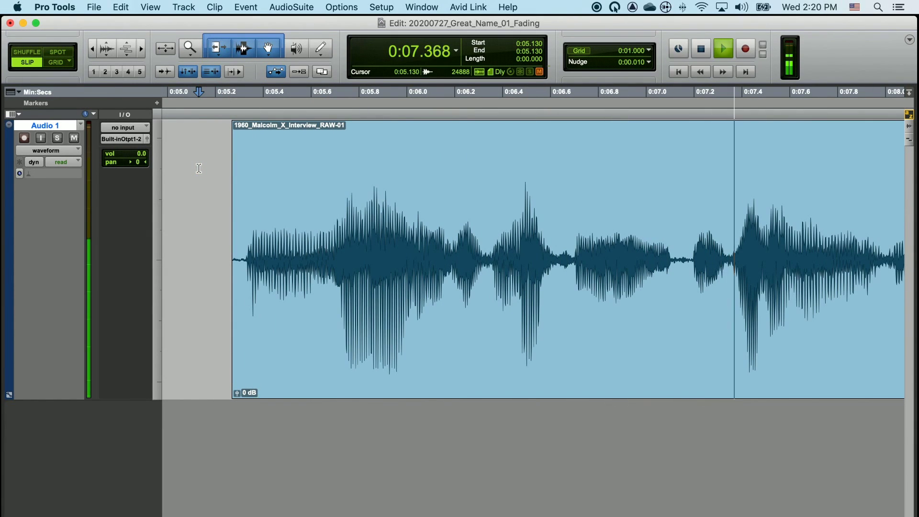
pyautogui.press('space')
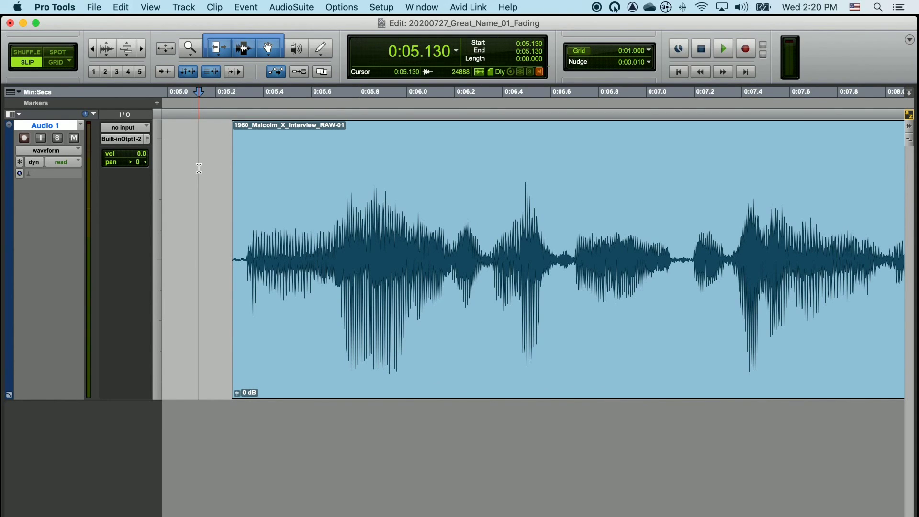
# Trim the interview clip's start to 0:05.720 and audition the trimmed start twice.
pyautogui.click(339, 214)
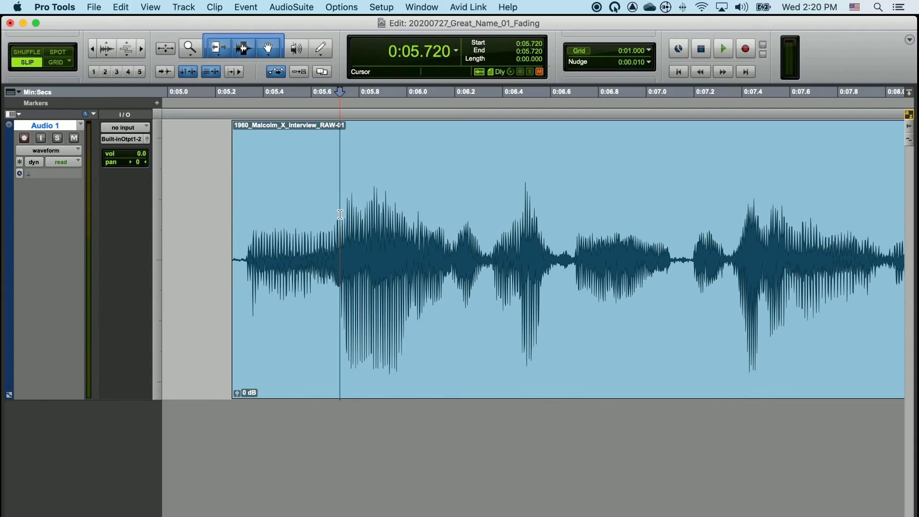
pyautogui.press('a')
pyautogui.click(252, 179)
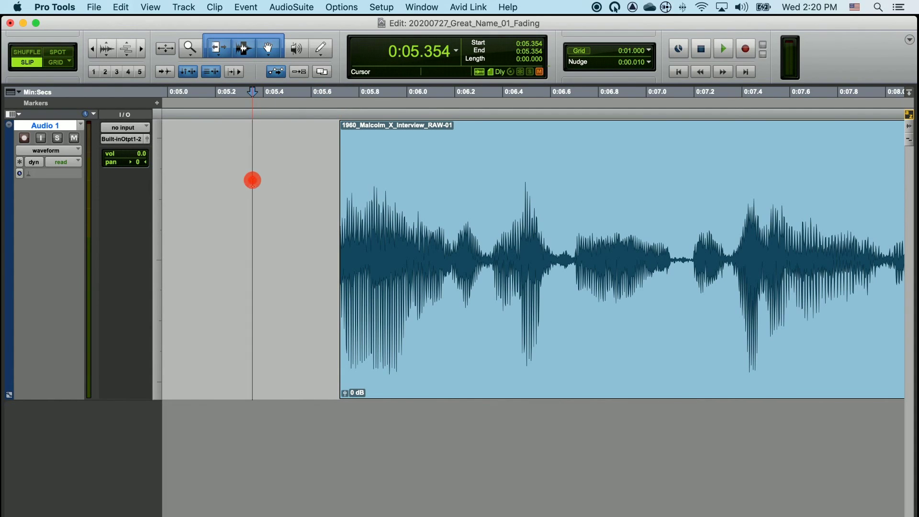
pyautogui.press('space')
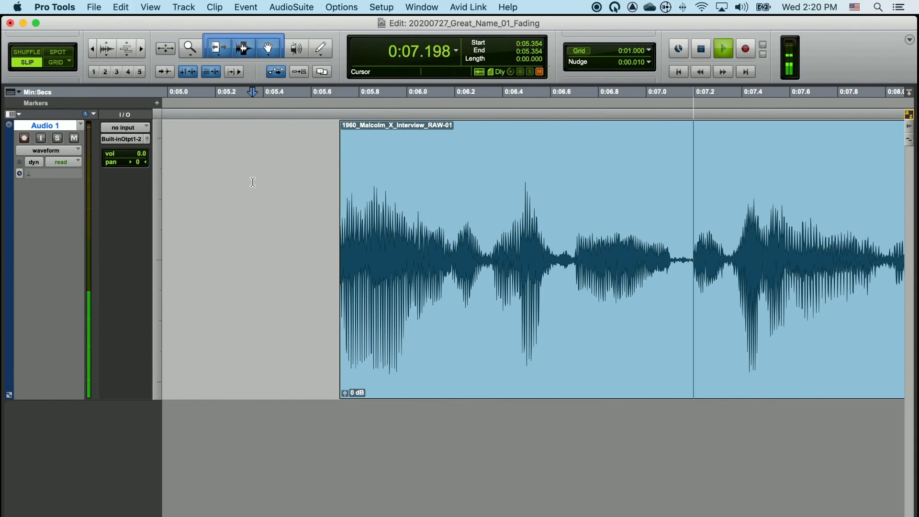
pyautogui.press('space')
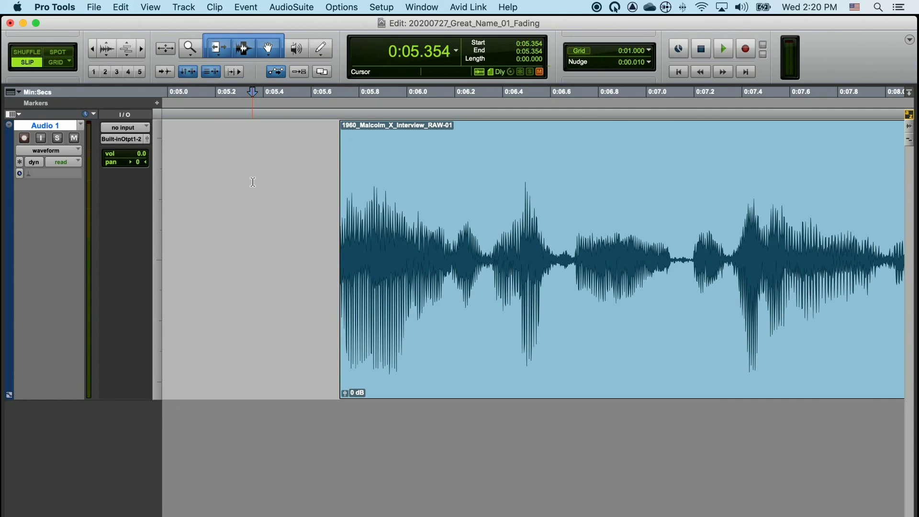
pyautogui.press('space')
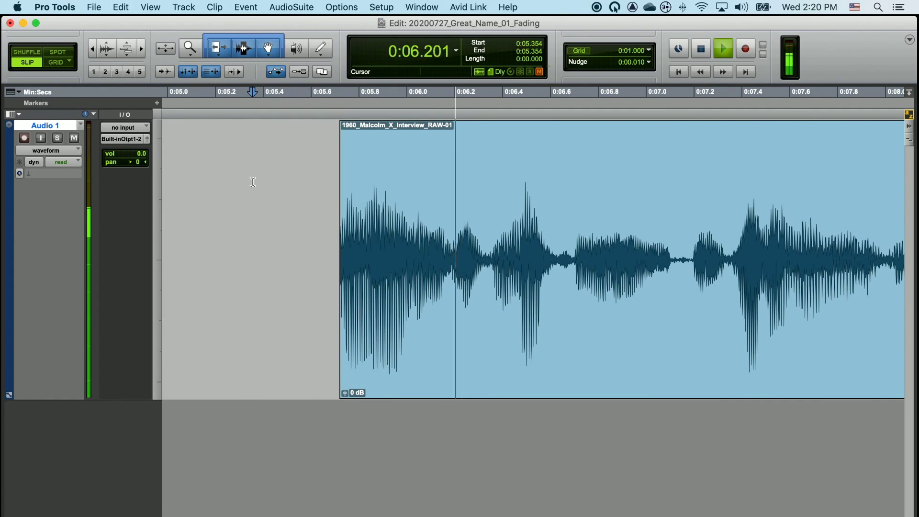
pyautogui.press('space')
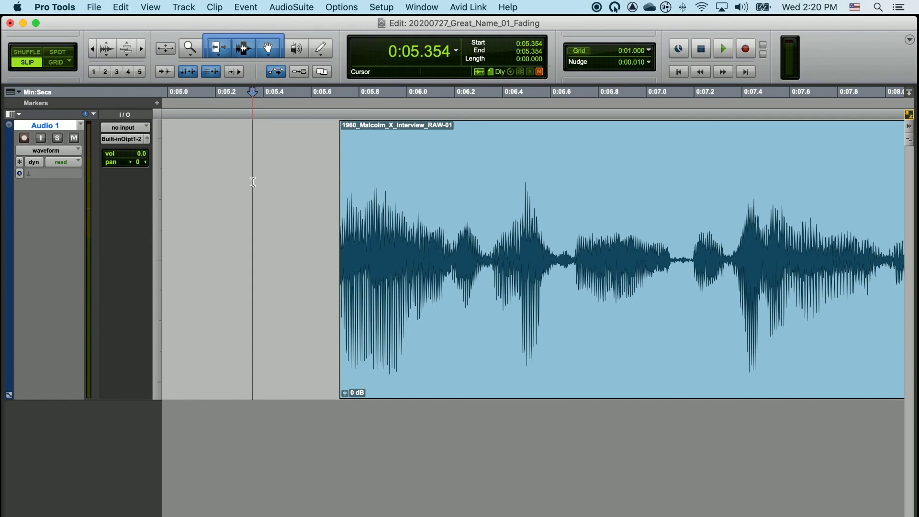
# Add a 0:05.720–0:05.781 fade-in to the interview clip and audition it from 0:05.373.
pyautogui.moveTo(342, 130); pyautogui.dragTo(363, 136)
pyautogui.click(256, 150)
pyautogui.press('space')
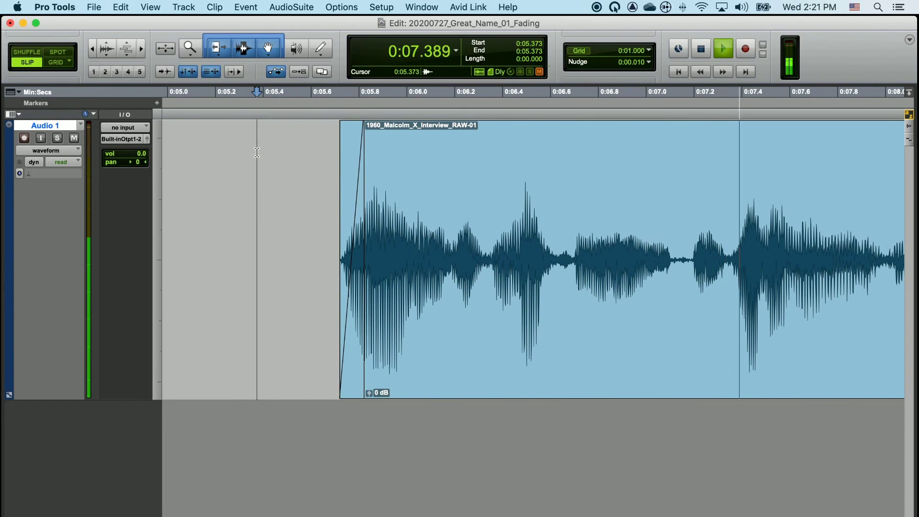
pyautogui.press('space')
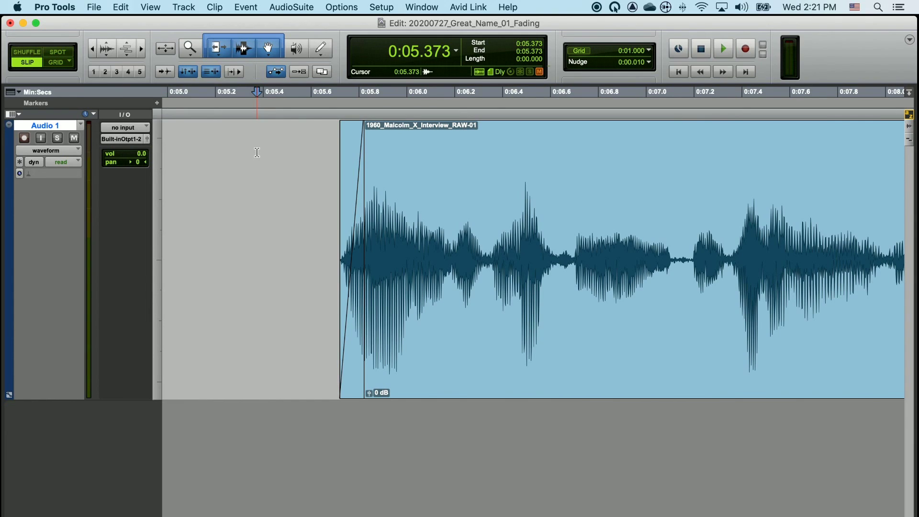
pyautogui.press('space')
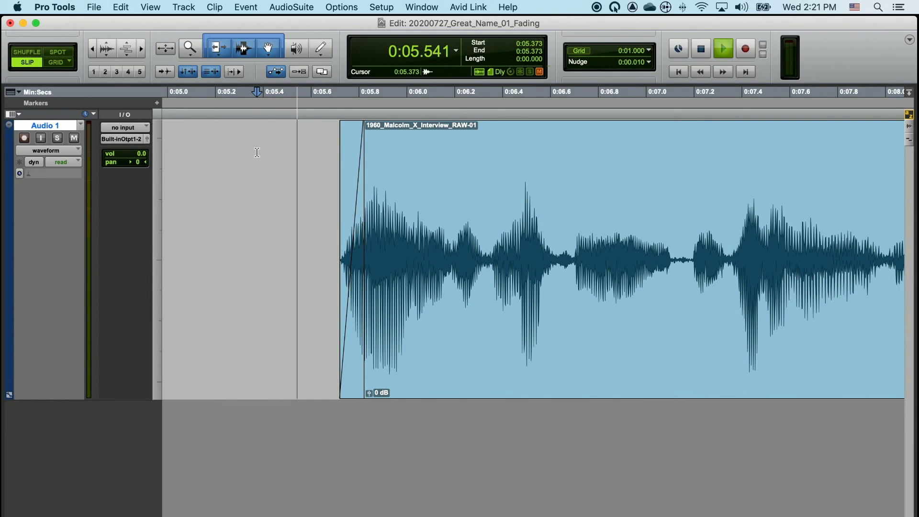
pyautogui.press('space')
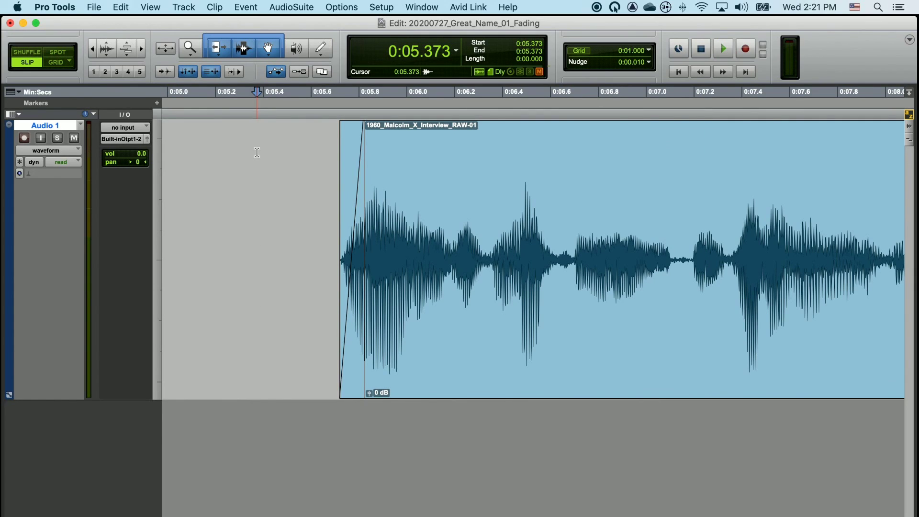
# Zoom in and bend the interview clip's fade-in into a convex curve, then zoom back out.
pyautogui.click(347, 117)
pyautogui.press('super+bracketright')
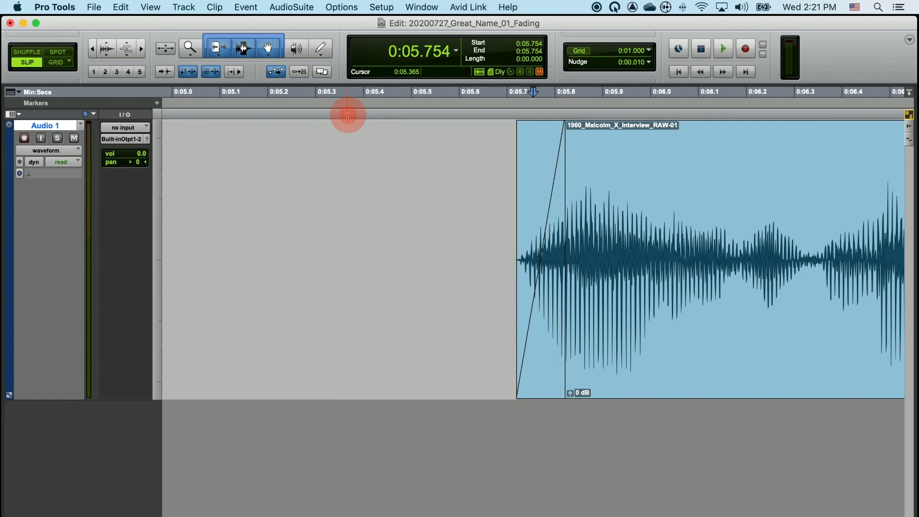
pyautogui.press('super+bracketright')
pyautogui.hscroll(3, 341, 115)
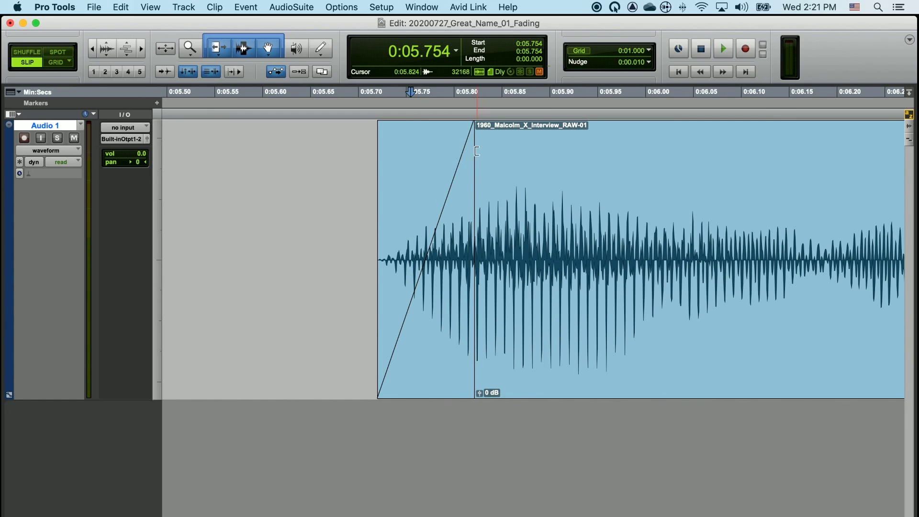
pyautogui.click(429, 302)
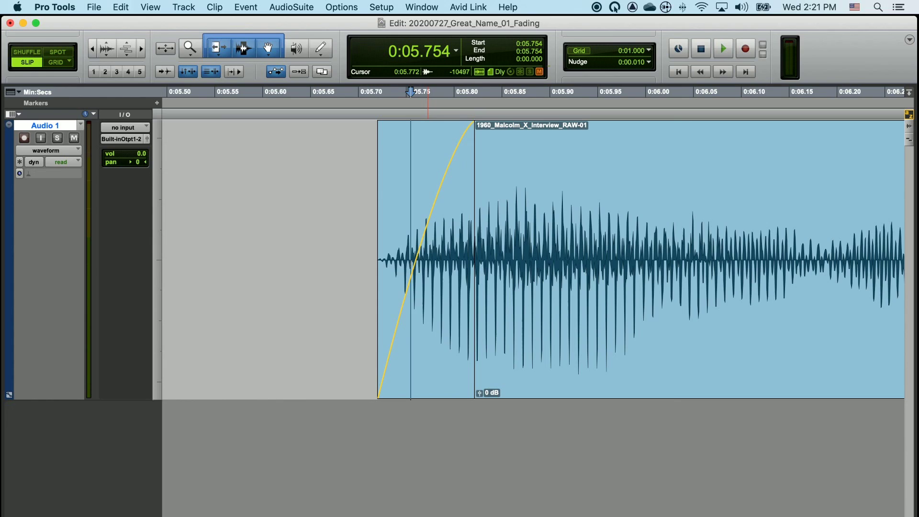
pyautogui.moveTo(429, 302); pyautogui.dragTo(404, 249)
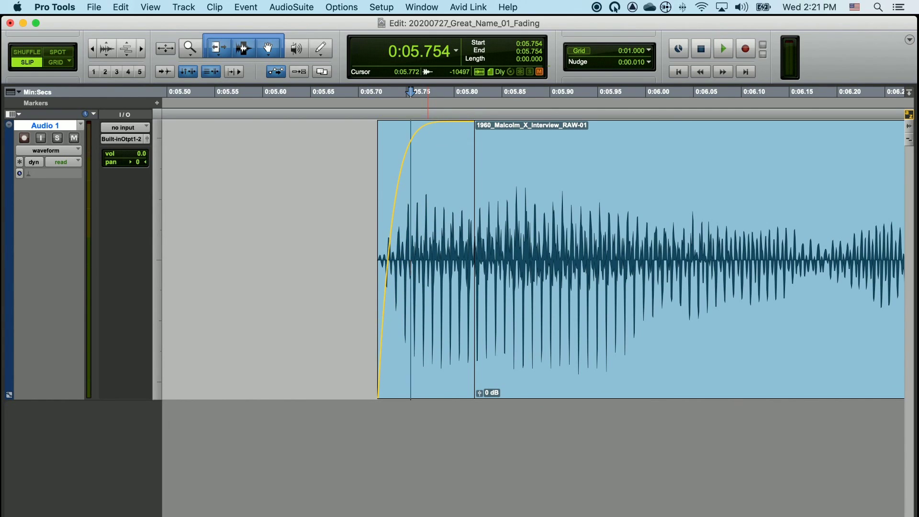
pyautogui.moveTo(428, 302); pyautogui.dragTo(387, 301)
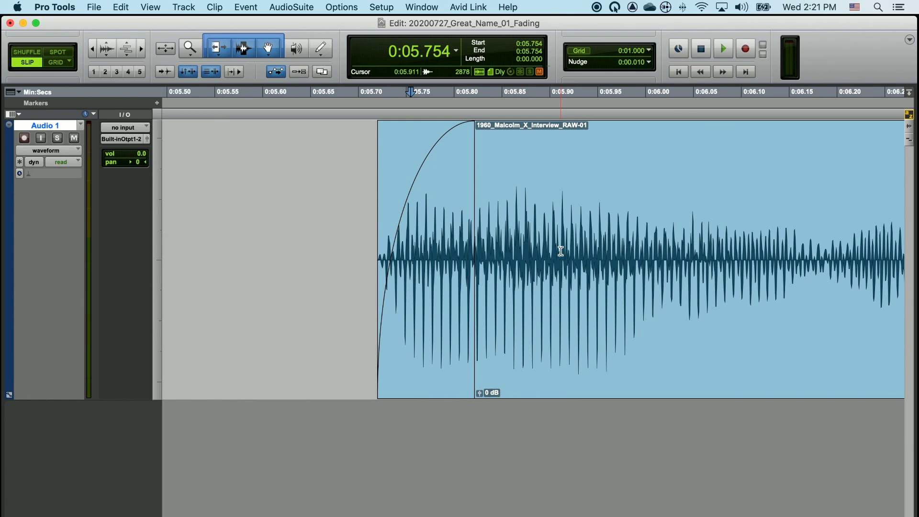
pyautogui.press('r')
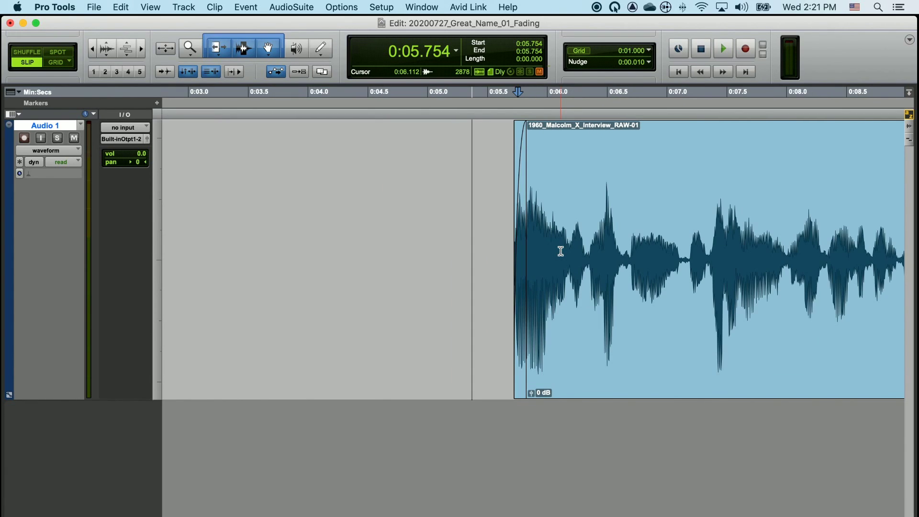
pyautogui.press('r')
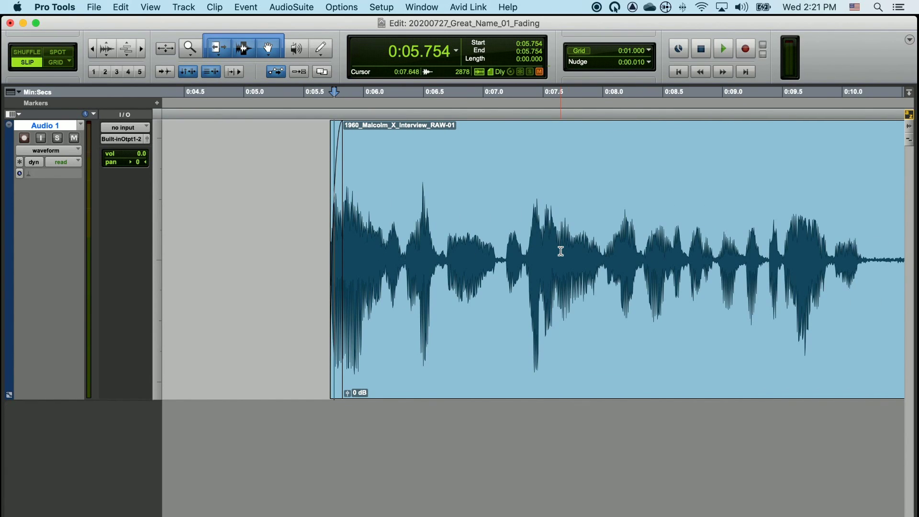
# Audition the reshaped fade-in twice from 0:05.205, then magnify the clip's start.
pyautogui.click(268, 178)
pyautogui.press('space')
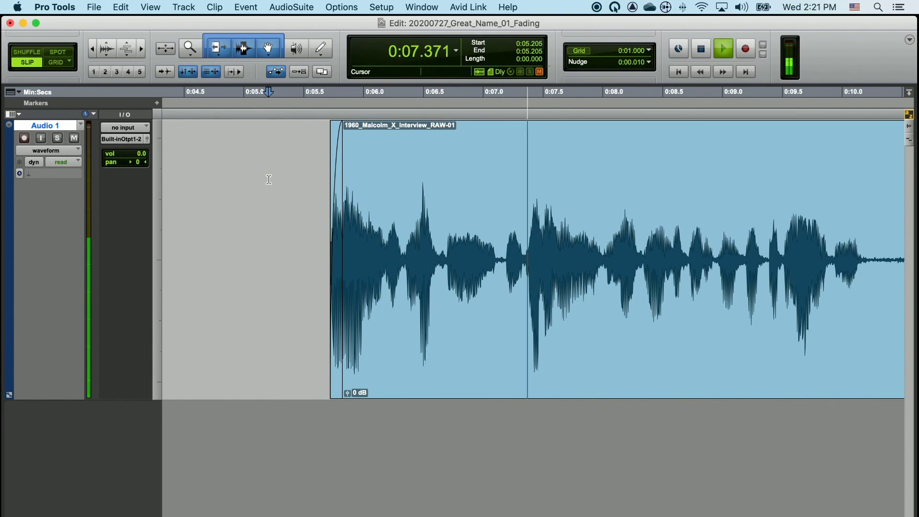
pyautogui.press('space')
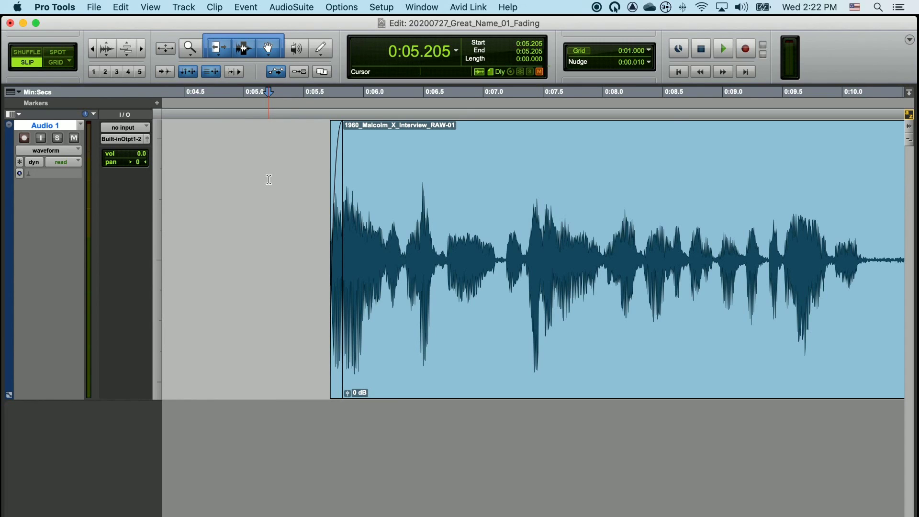
pyautogui.press('space')
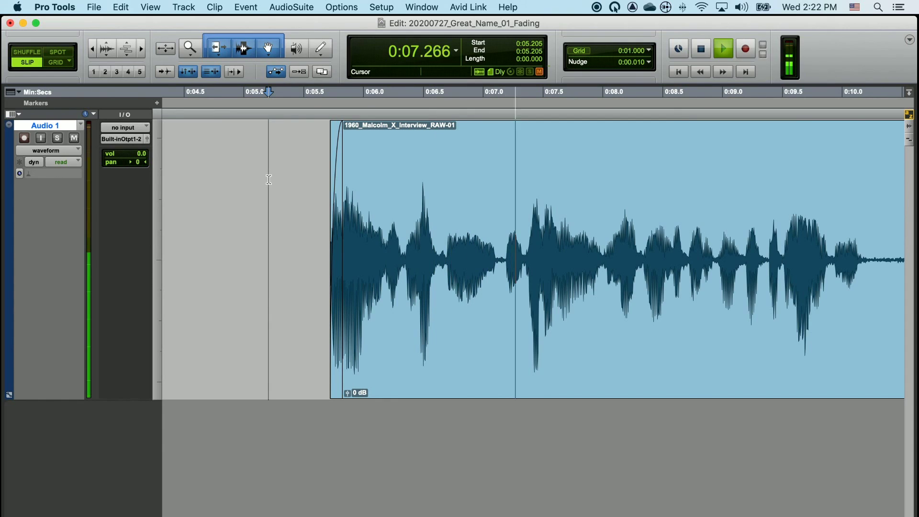
pyautogui.press('space')
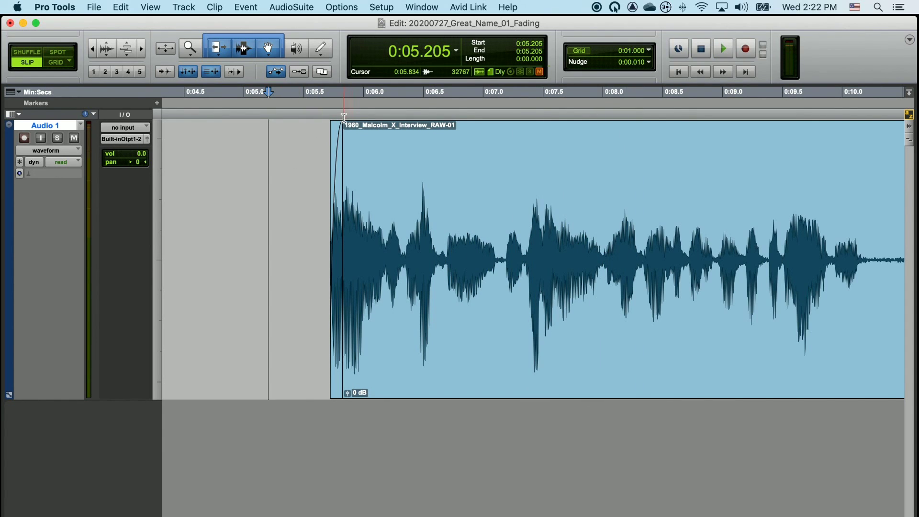
pyautogui.click(343, 117)
pyautogui.press('super+bracketright')
pyautogui.press('super+bracketright')
pyautogui.press('super+bracketright')
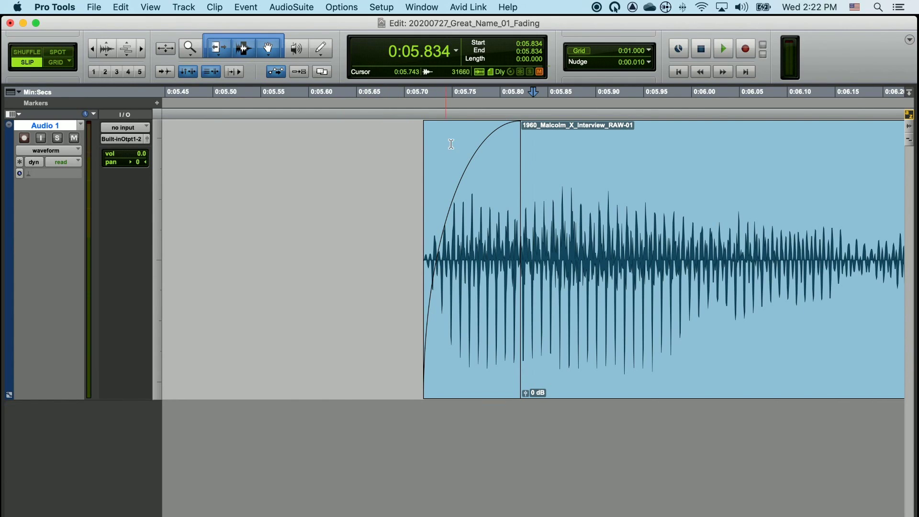
# Nudge the interview clip and its fade-in slightly earlier, audition it, and zoom out.
pyautogui.click(514, 145)
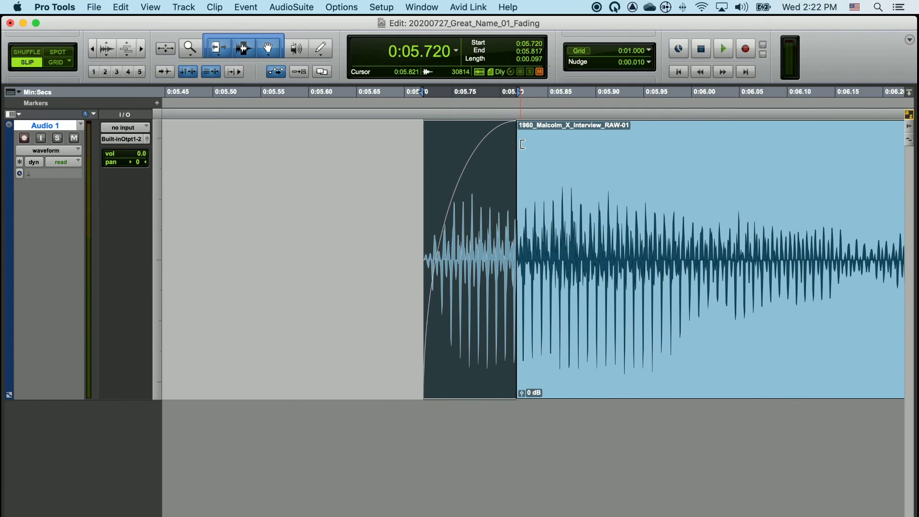
pyautogui.moveTo(523, 145); pyautogui.dragTo(494, 145)
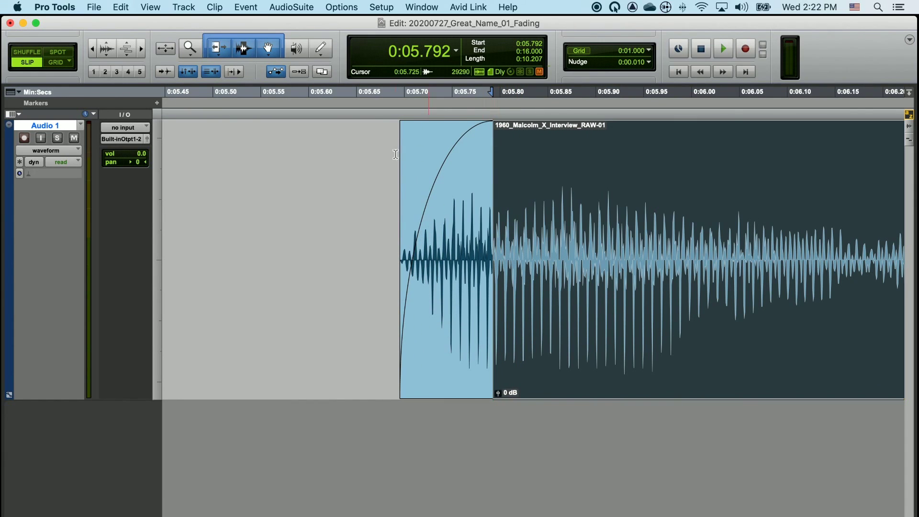
pyautogui.click(189, 168)
pyautogui.press('space')
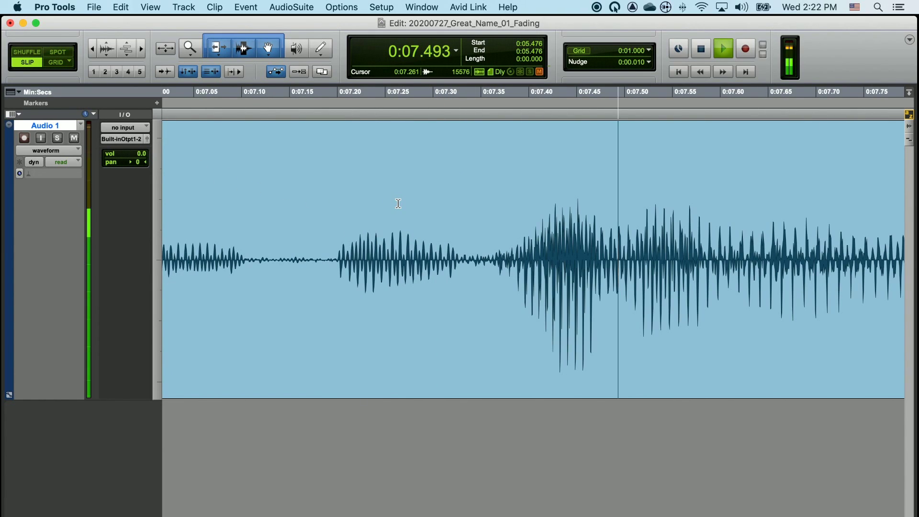
pyautogui.press('space')
pyautogui.press('super+bracketleft')
pyautogui.press('super+bracketleft')
pyautogui.press('super+bracketleft')
pyautogui.press('super+bracketleft')
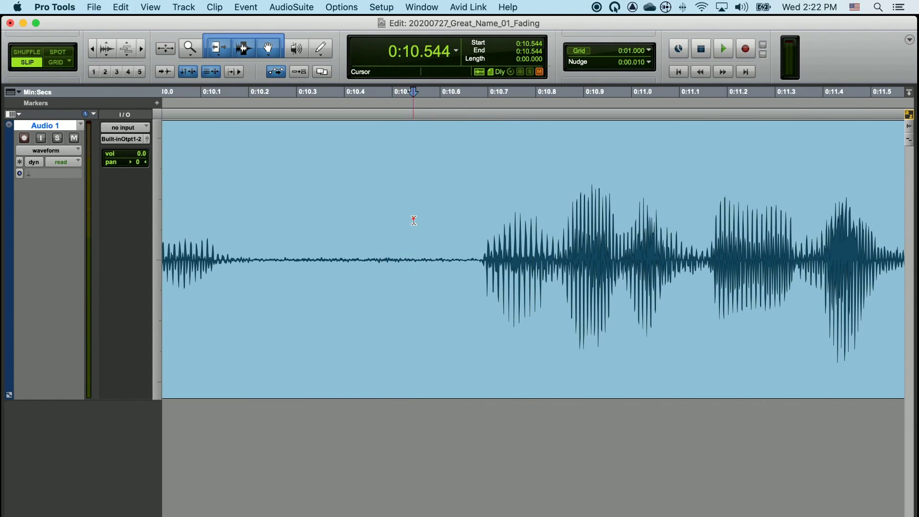
# Audition from 0:10.544 and split the interview clip at 0:10.844.
pyautogui.click(413, 217)
pyautogui.press('space')
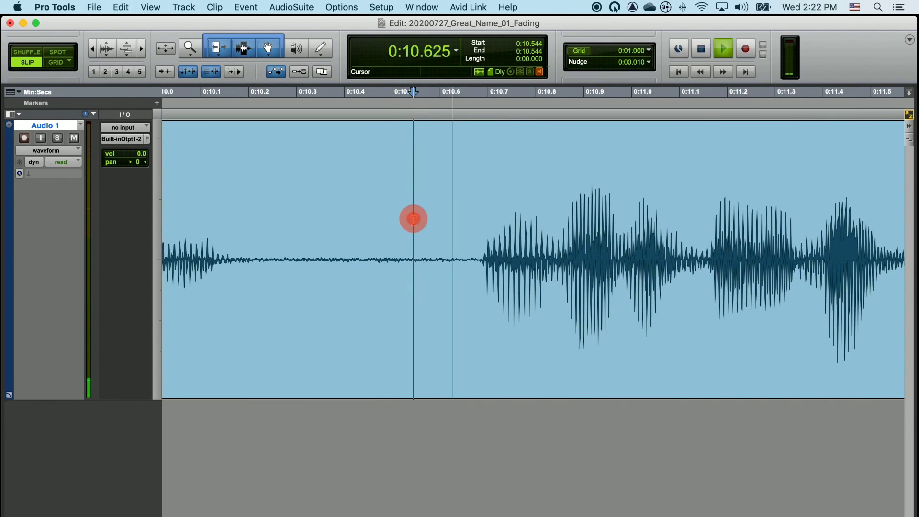
pyautogui.press('space')
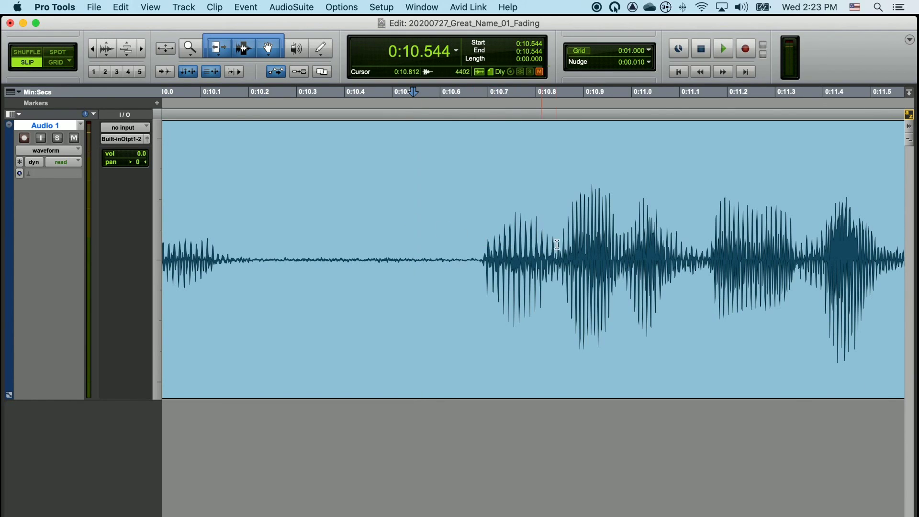
pyautogui.click(555, 228)
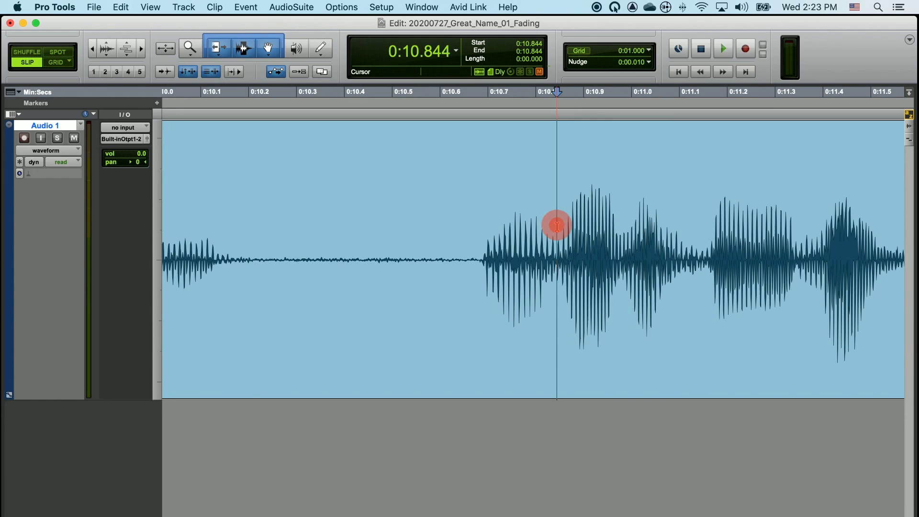
pyautogui.press('space')
pyautogui.press('space')
pyautogui.click(555, 227)
pyautogui.press('super+e')
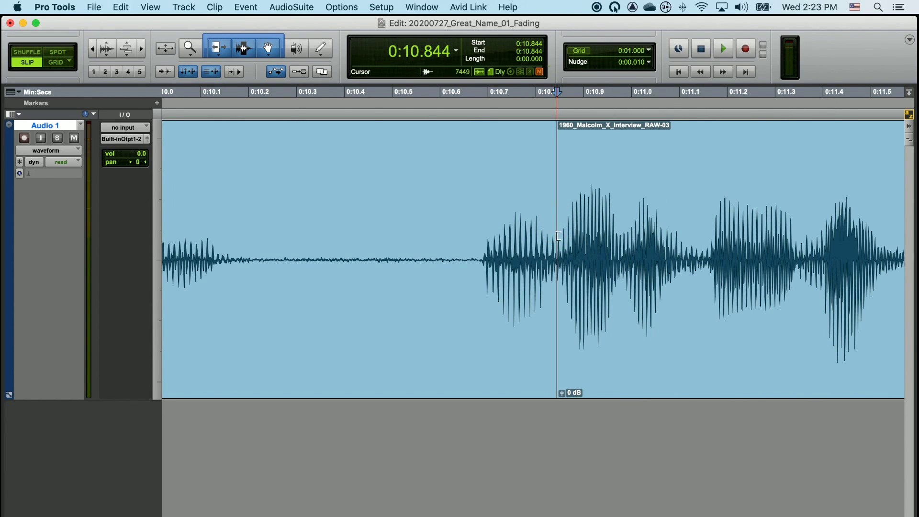
# Remove the 0:10.684–0:10.844 slice and slide RAW-03 left to start at 0:10.704.
pyautogui.keyDown('shift'); pyautogui.click(480, 240); pyautogui.keyUp('shift')
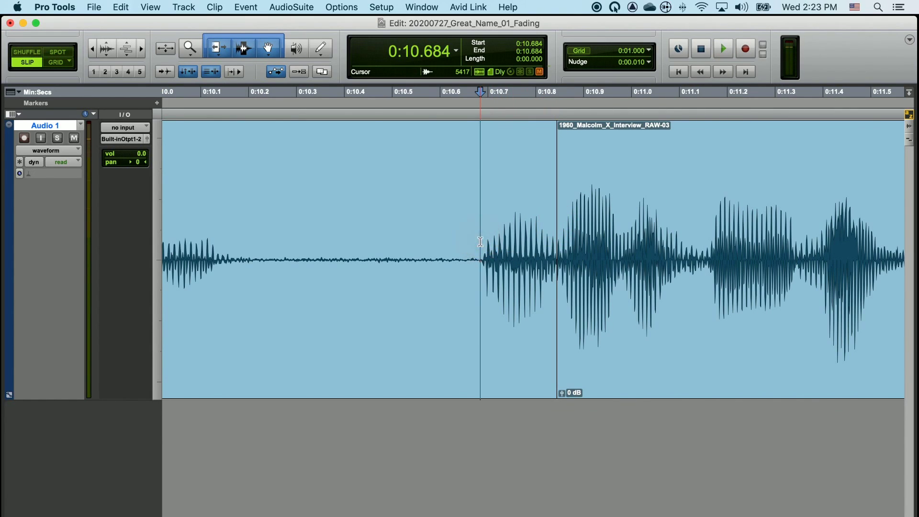
pyautogui.press('super+e')
pyautogui.click(524, 358)
pyautogui.press('BackSpace')
pyautogui.moveTo(635, 362); pyautogui.dragTo(555, 366)
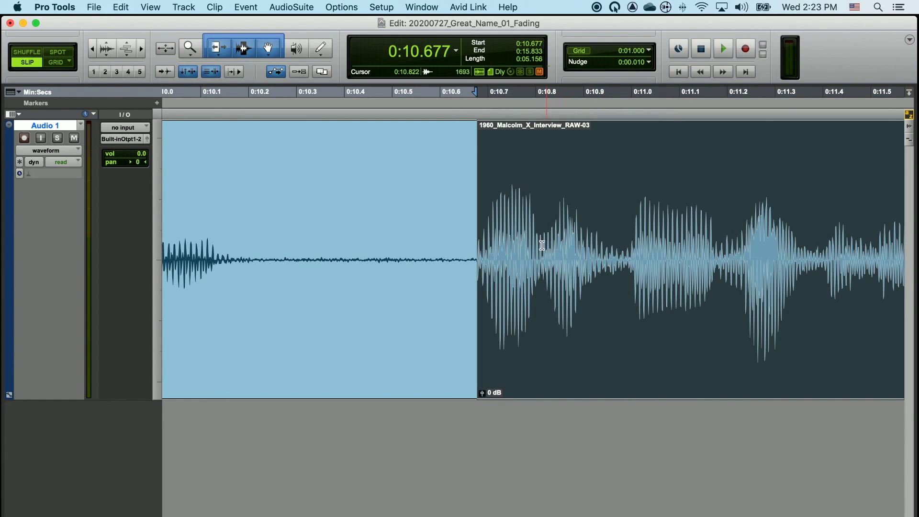
# Give RAW-03 a convex-curved fade-in and audition the edit from 0:08.501.
pyautogui.moveTo(482, 125); pyautogui.dragTo(498, 126)
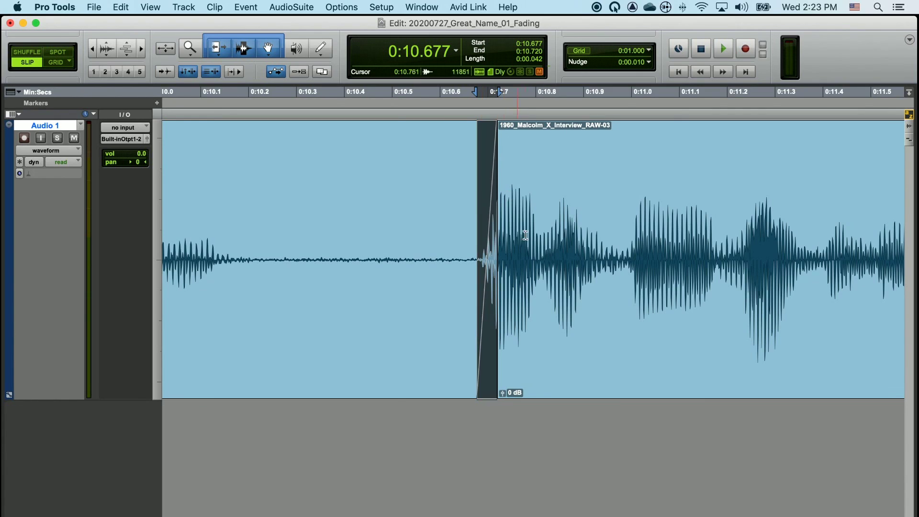
pyautogui.click(490, 382)
pyautogui.press('super+]')
pyautogui.press('super+]')
pyautogui.press('super+]')
pyautogui.hscroll(3, 489, 383)
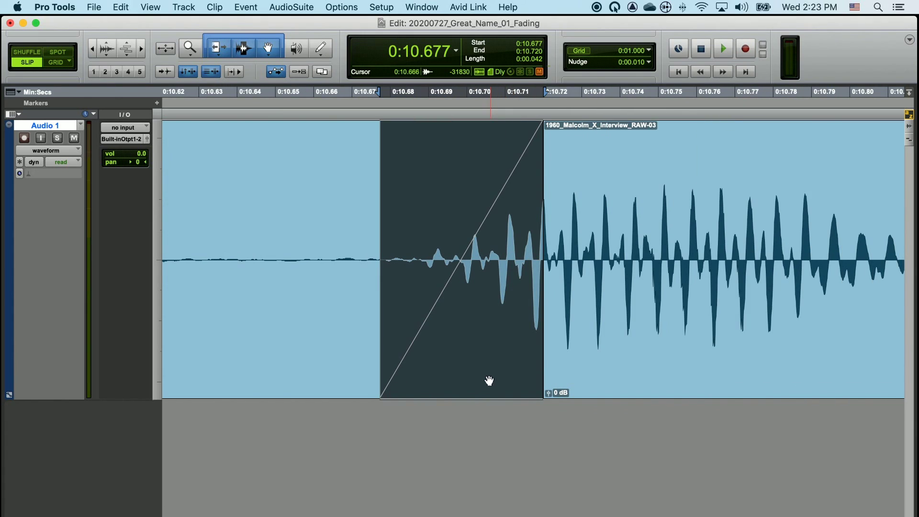
pyautogui.moveTo(461, 280); pyautogui.dragTo(463, 173)
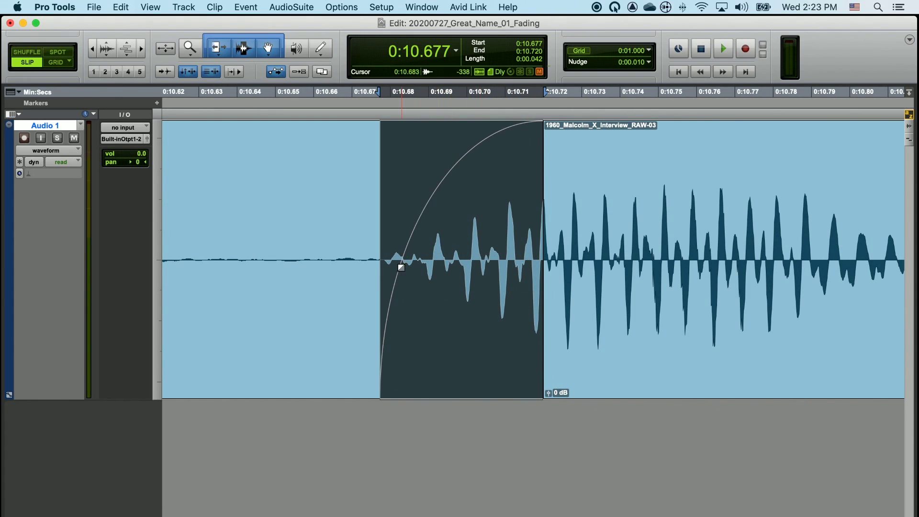
pyautogui.press('super+[')
pyautogui.press('super+[')
pyautogui.press('super+[')
pyautogui.press('super+[')
pyautogui.press('super+[')
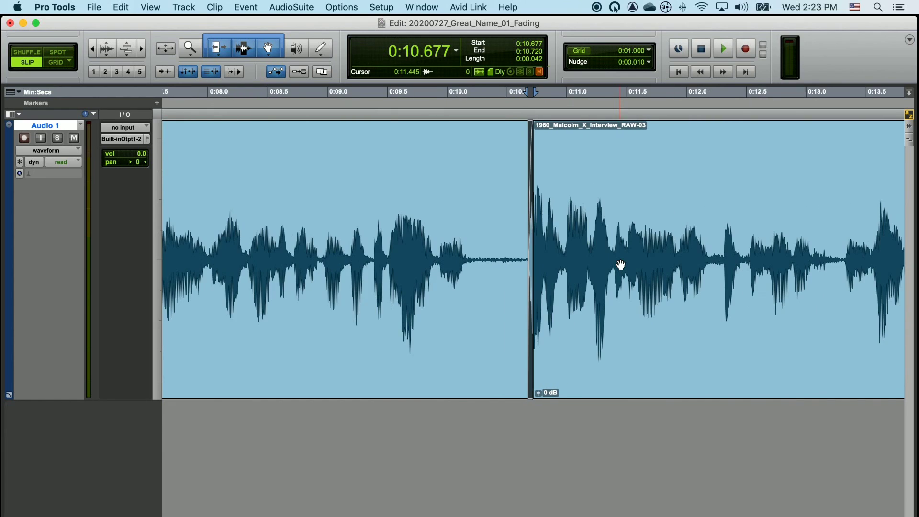
pyautogui.click(268, 208)
pyautogui.press('space')
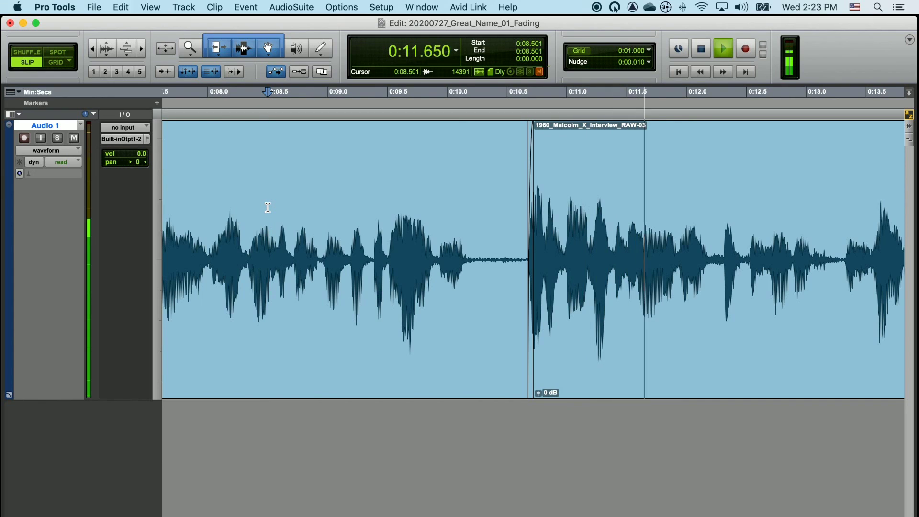
pyautogui.press('space')
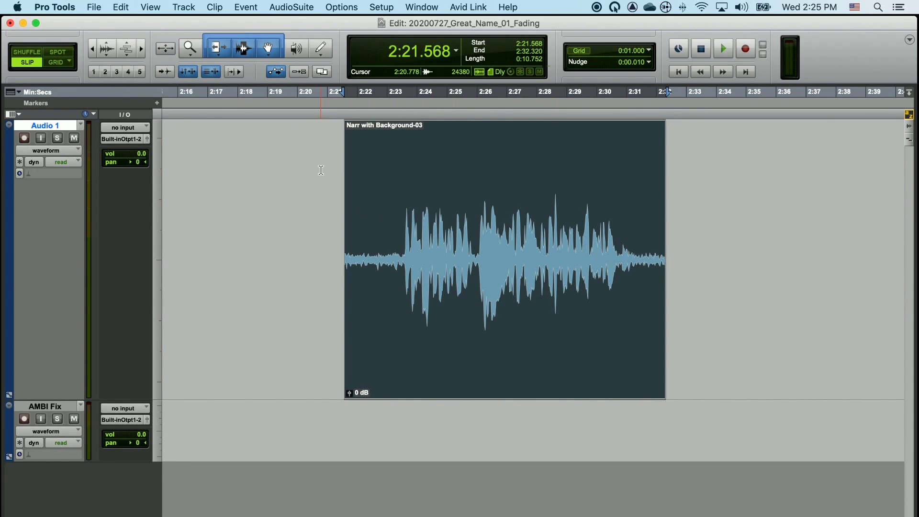
# Split the Narr with Background-03 narration clip at 2:25.930.
pyautogui.click(321, 170)
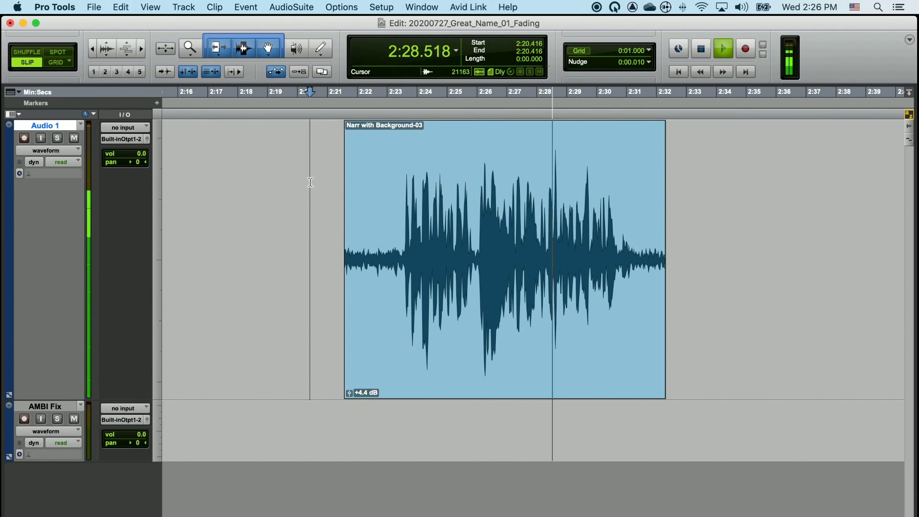
pyautogui.press('space')
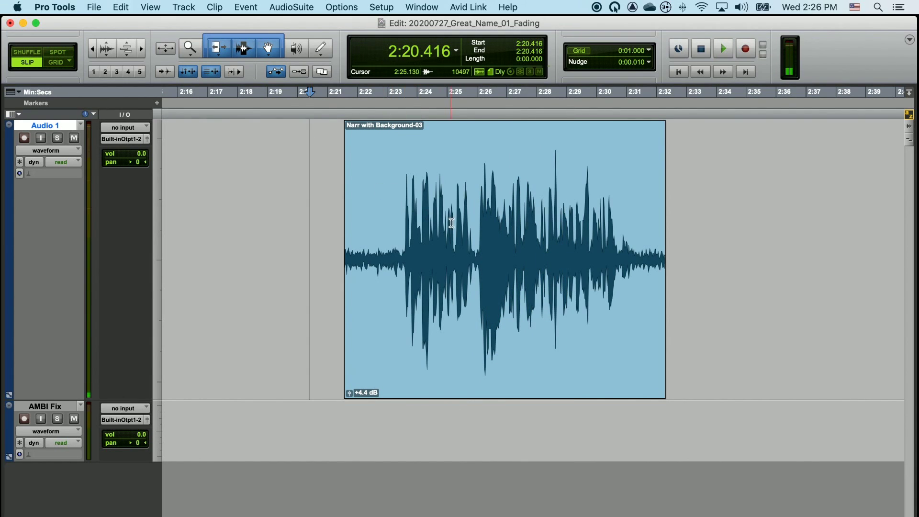
pyautogui.click(478, 229)
pyautogui.press('super+bracketright')
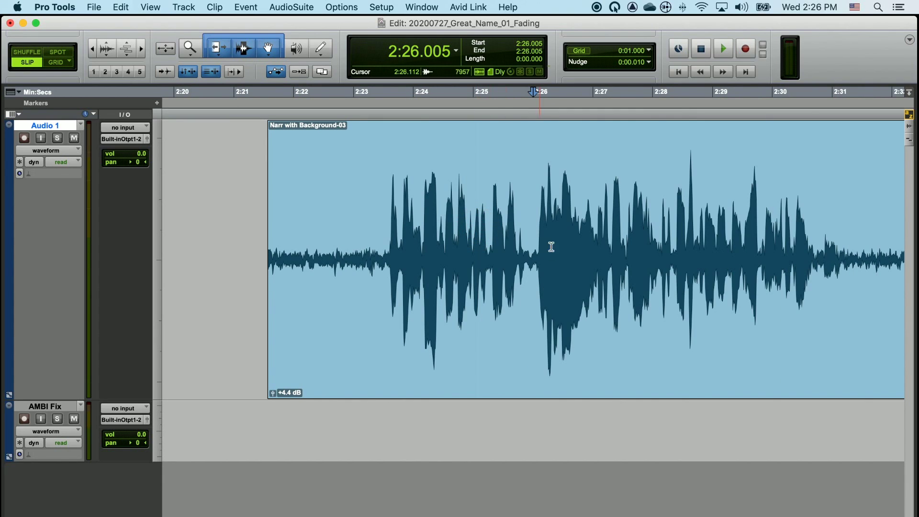
pyautogui.click(528, 233)
pyautogui.press('super+e')
# Move clip -05 right to open a sub-second gap and audition across it from 2:23.317.
pyautogui.moveTo(588, 354); pyautogui.dragTo(638, 362)
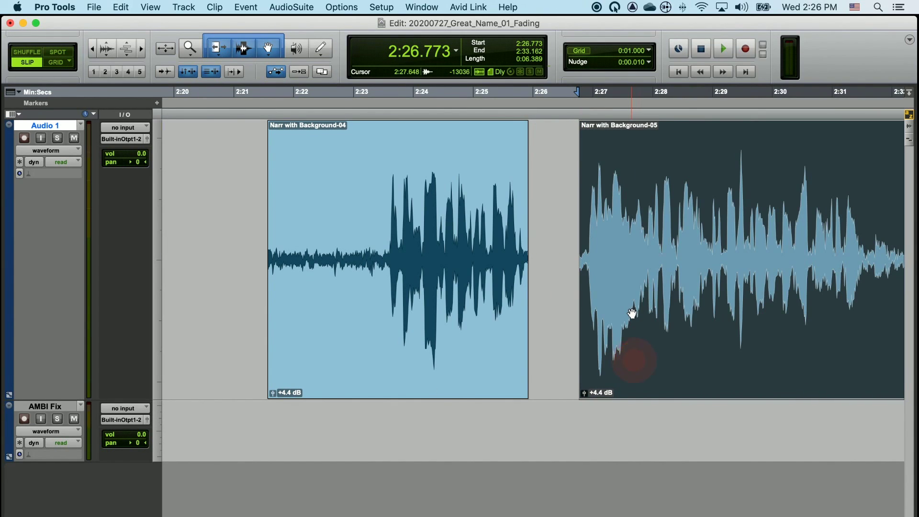
pyautogui.hscroll(3, 627, 314)
pyautogui.press('super+bracketleft')
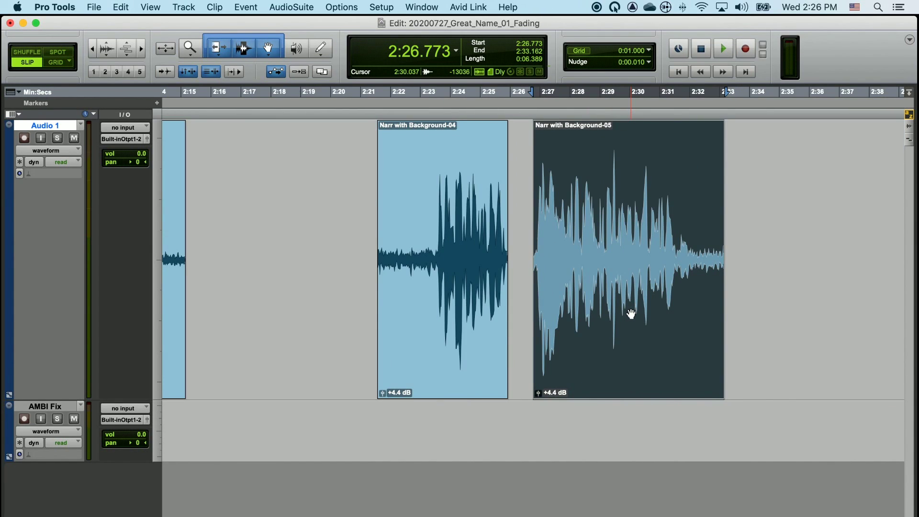
pyautogui.hscroll(5, 631, 314)
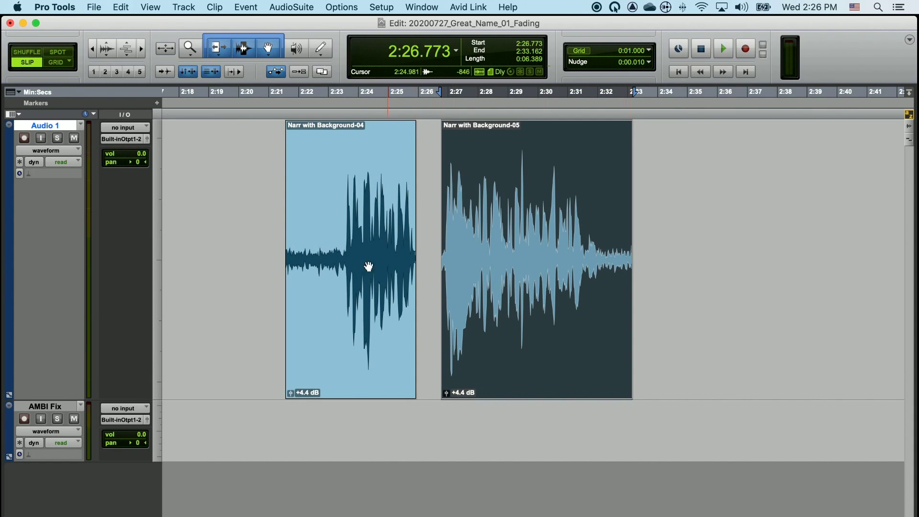
pyautogui.click(338, 207)
pyautogui.press('space')
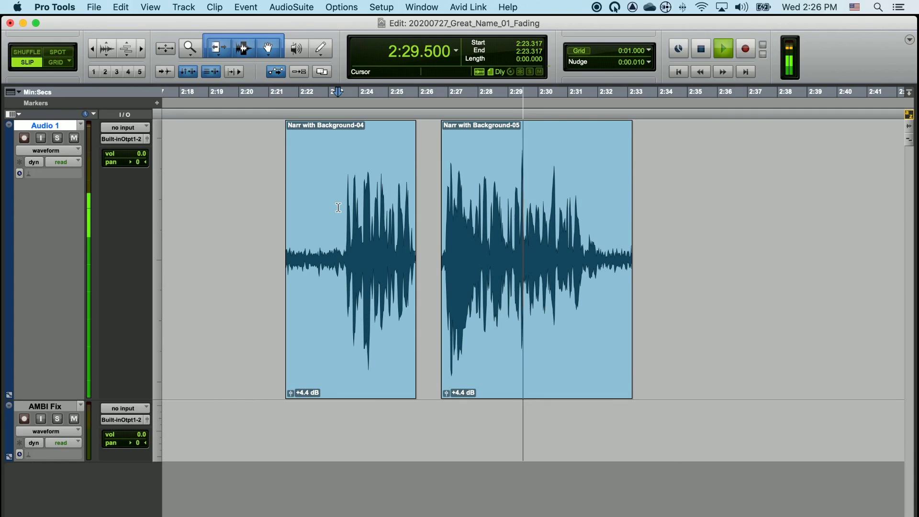
pyautogui.press('space')
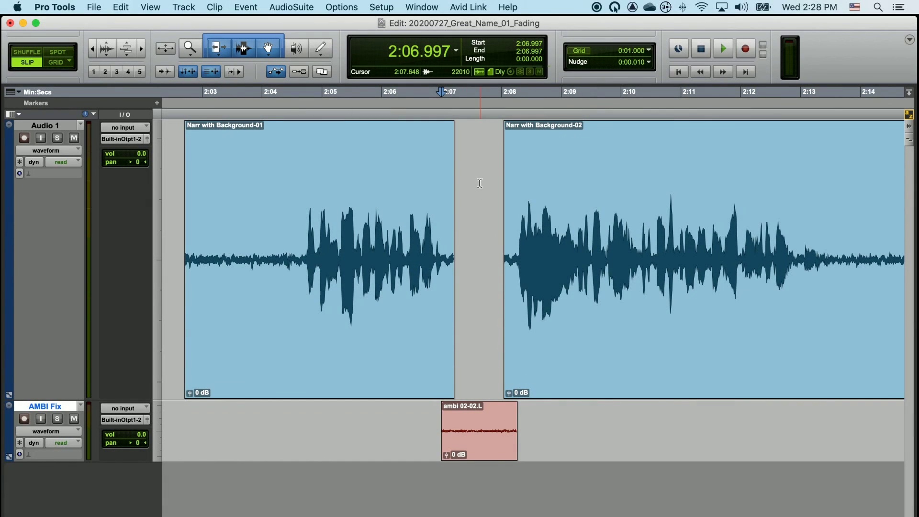
# Solo the narration track and audition it across the gap from 2:05.642.
pyautogui.click(479, 155)
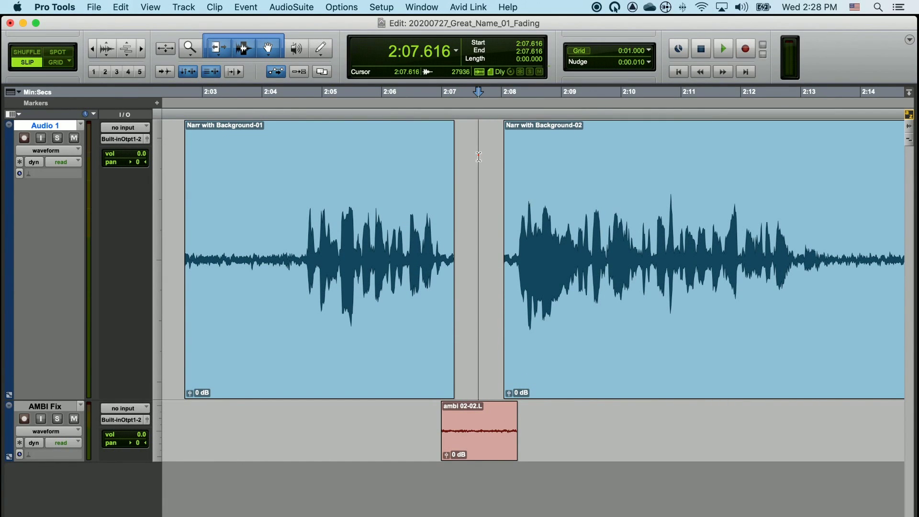
pyautogui.press('super+bracketright')
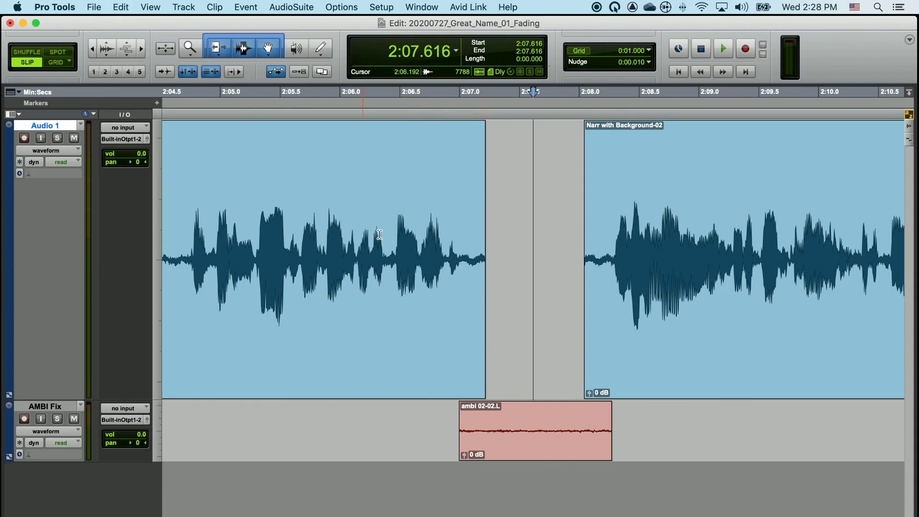
pyautogui.click(61, 140)
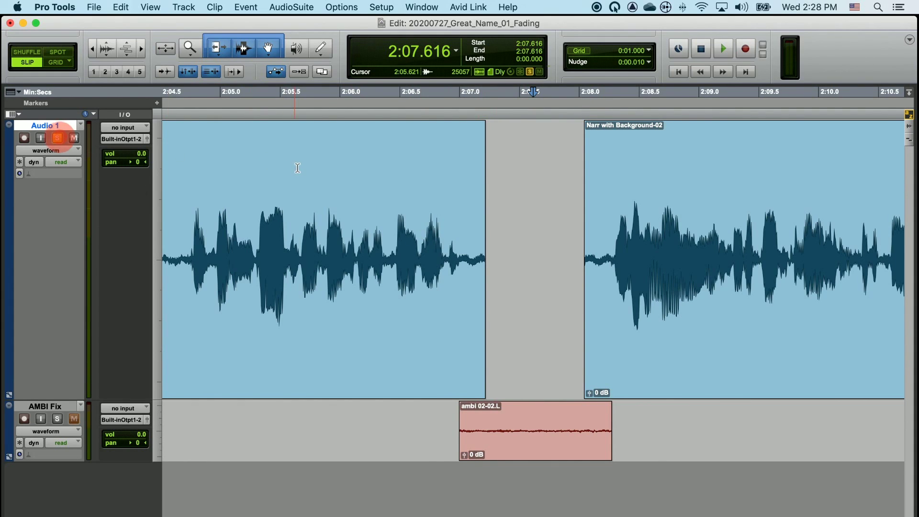
pyautogui.click(297, 164)
pyautogui.press('space')
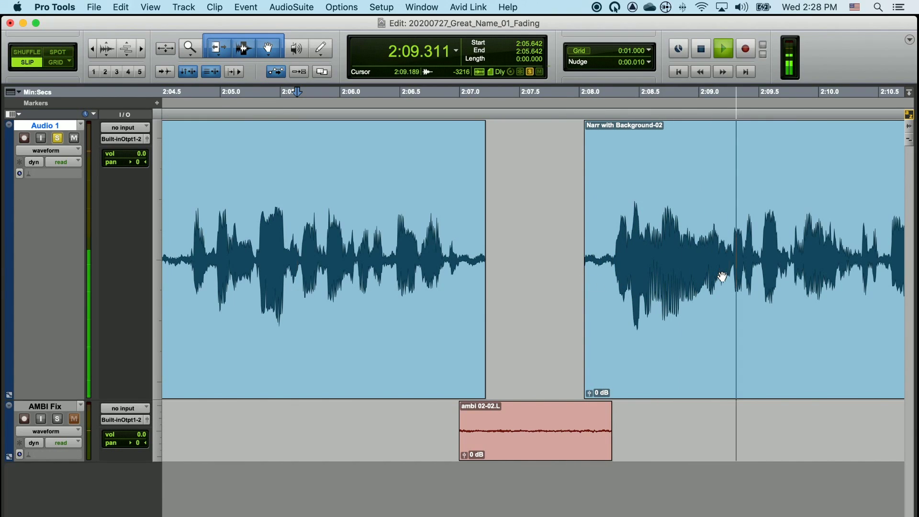
pyautogui.press('space')
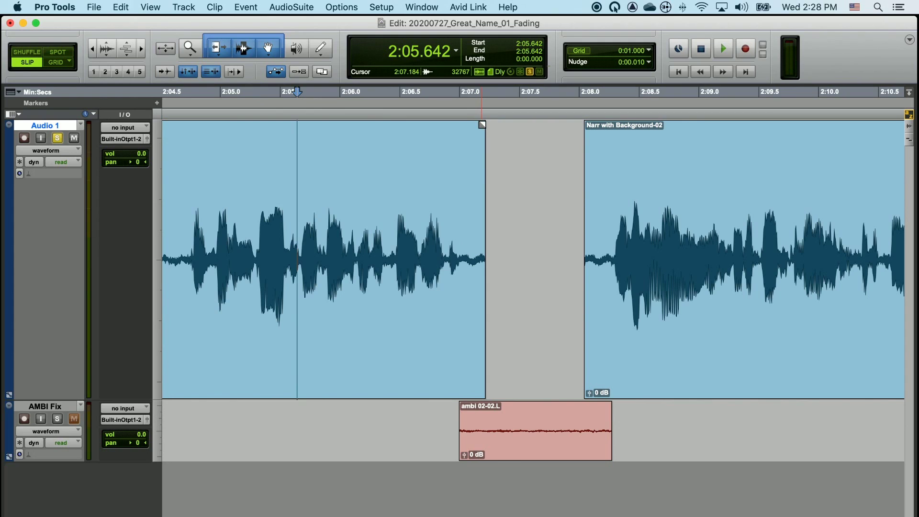
# Add a short fade-out to Narr with Background-01 and a fade-in to Narr with Background-02.
pyautogui.moveTo(480, 118); pyautogui.dragTo(460, 117)
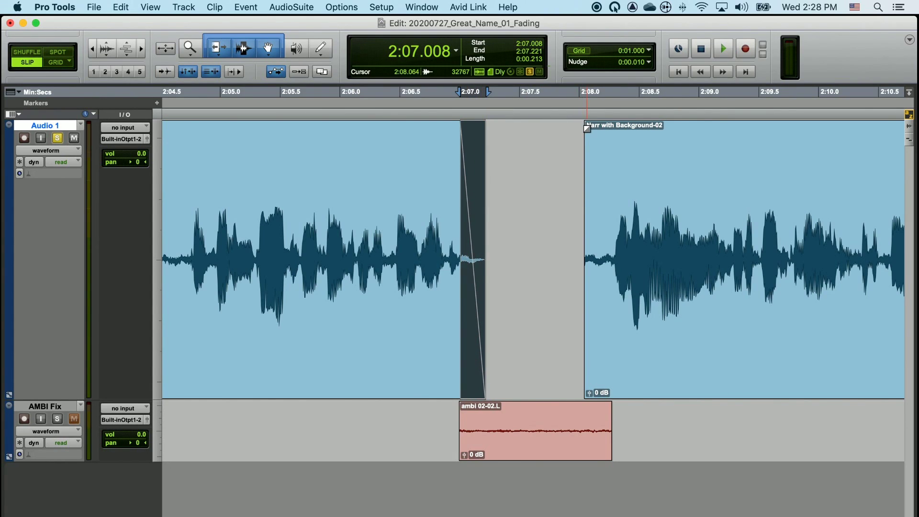
pyautogui.moveTo(586, 126); pyautogui.dragTo(608, 133)
pyautogui.click(644, 420)
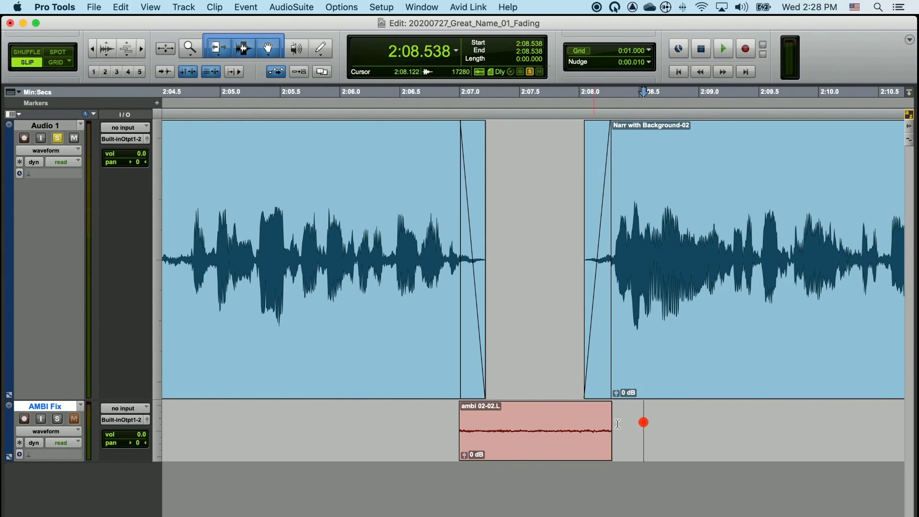
pyautogui.click(547, 412)
pyautogui.press('t')
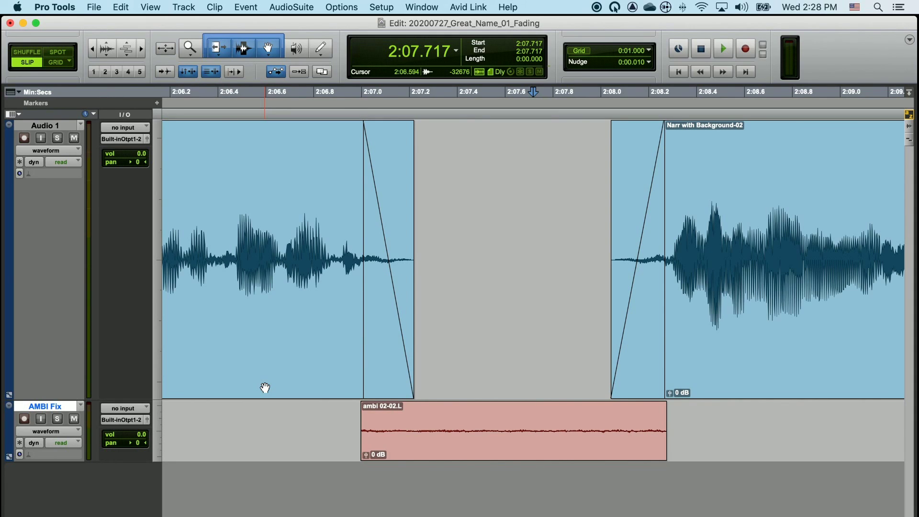
pyautogui.press('r')
pyautogui.press('r')
# Select a small time range inside the ambi 02-02.L clip on AMBI Fix.
pyautogui.moveTo(419, 421); pyautogui.dragTo(691, 417)
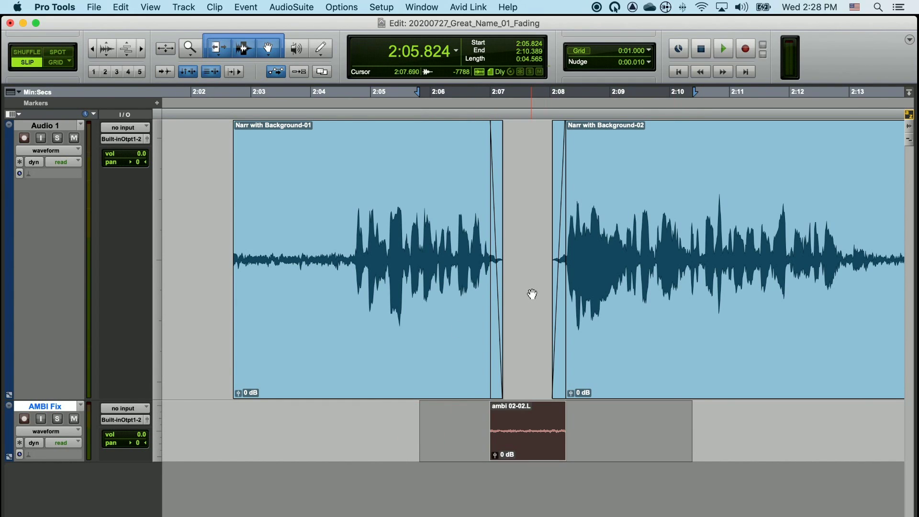
pyautogui.moveTo(283, 247); pyautogui.dragTo(326, 247)
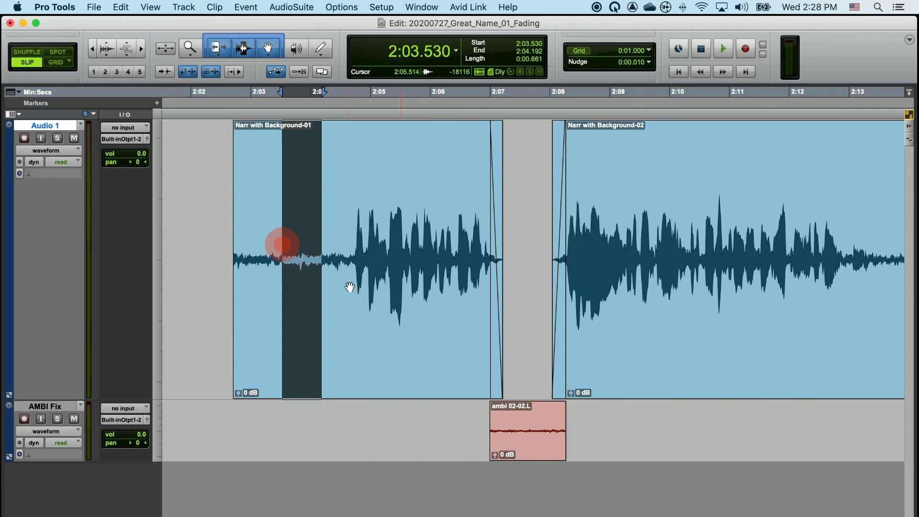
pyautogui.moveTo(522, 420); pyautogui.dragTo(540, 420)
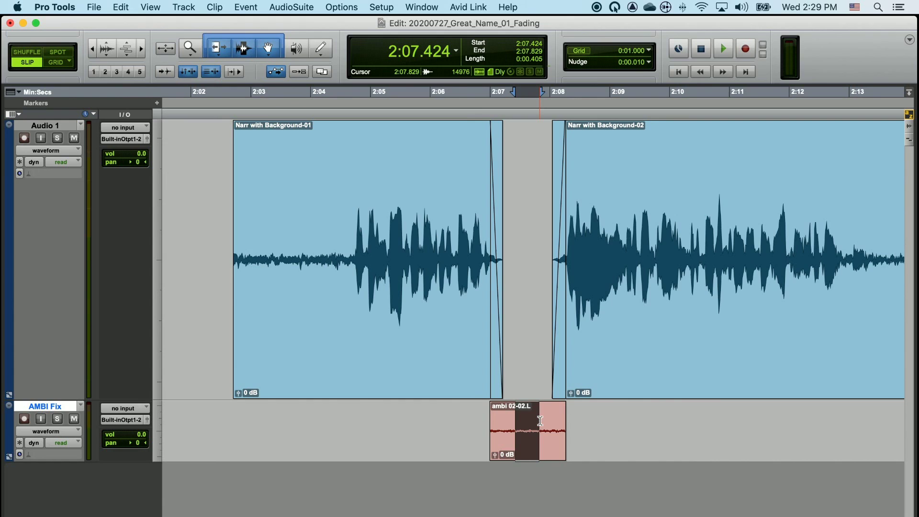
# Give the ambi 02-02.L clip a fade-in at its start and a fade-out at its end.
pyautogui.click(517, 190)
pyautogui.press('super+bracketright')
pyautogui.press('super+bracketright')
pyautogui.press('super+bracketright')
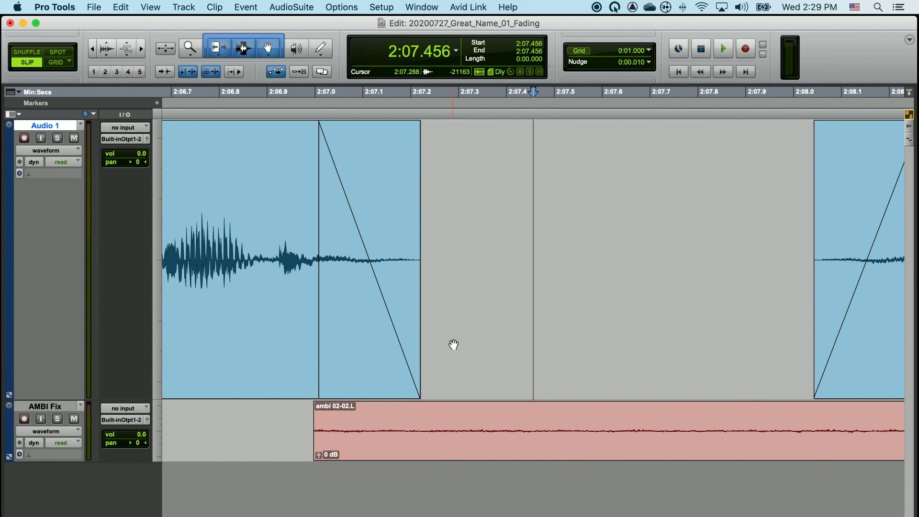
pyautogui.moveTo(317, 409); pyautogui.dragTo(422, 416)
pyautogui.press('super+bracketleft')
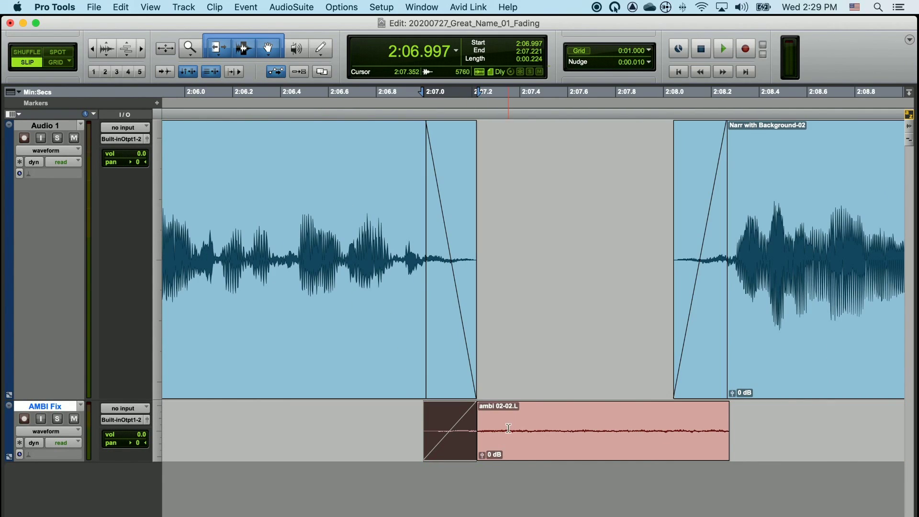
pyautogui.moveTo(726, 413); pyautogui.dragTo(673, 411)
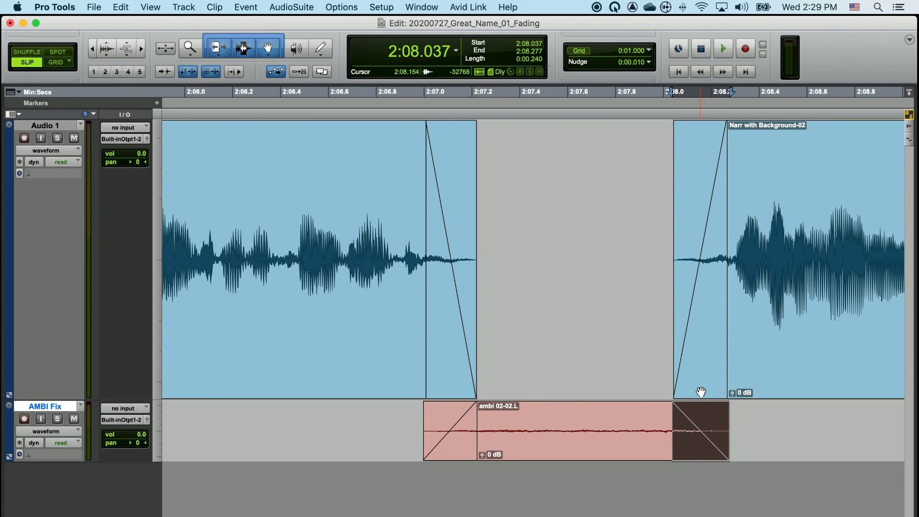
pyautogui.click(764, 418)
pyautogui.press('super+bracketleft')
pyautogui.press('super+bracketleft')
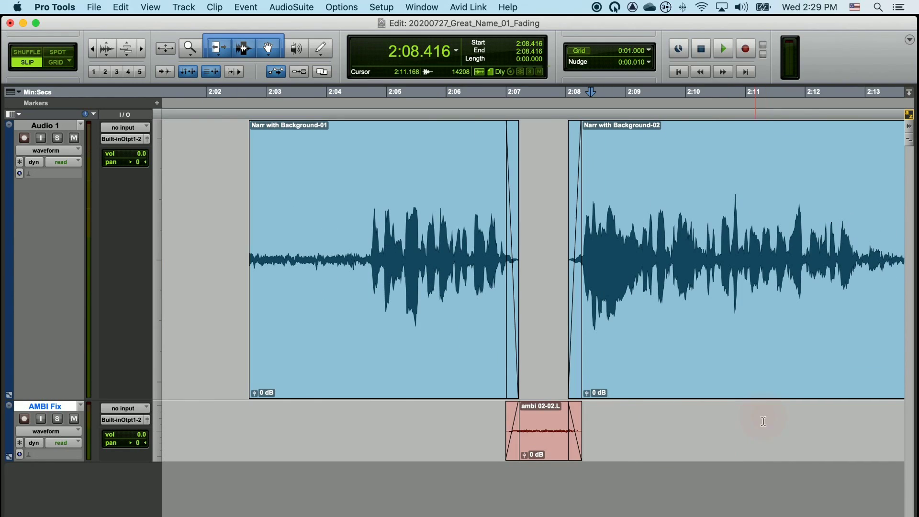
# Play back the bridged gap from 2:06.197, then zoom in around 2:07.520.
pyautogui.click(457, 421)
pyautogui.press('space')
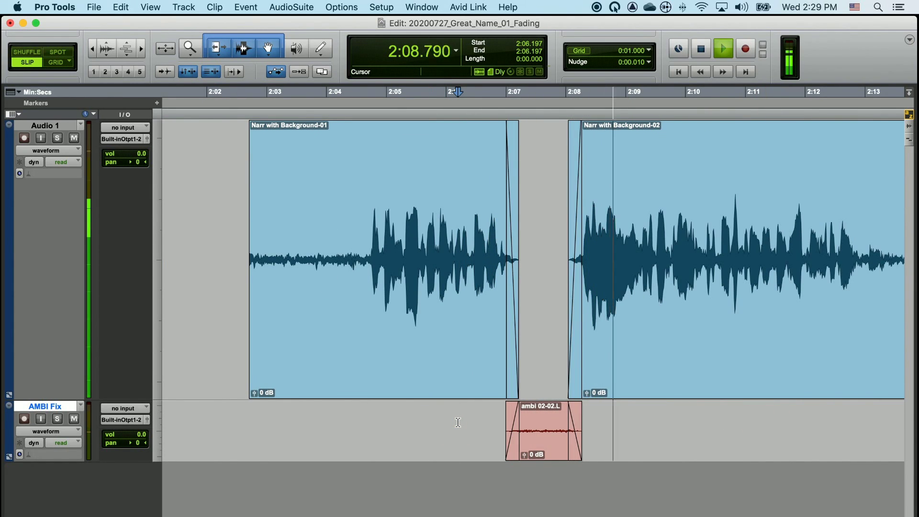
pyautogui.press('space')
pyautogui.click(536, 247)
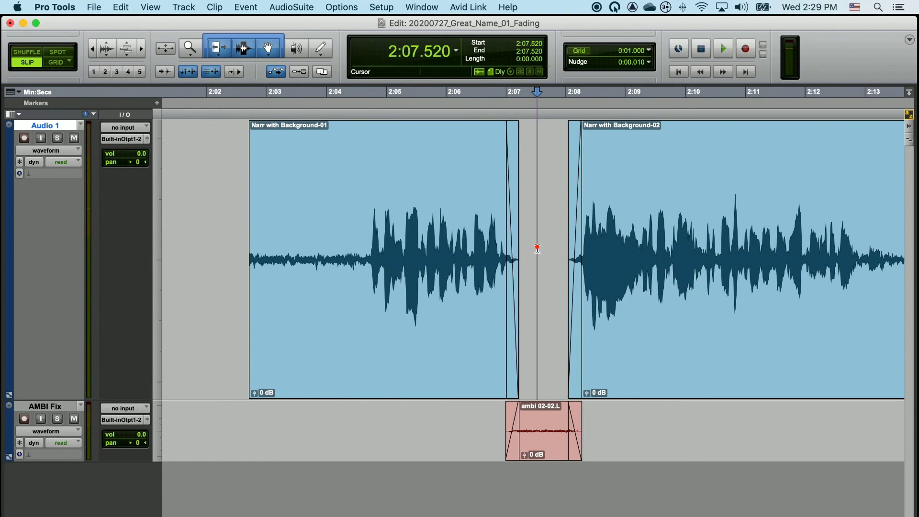
pyautogui.press('super+bracketright')
pyautogui.press('super+bracketright')
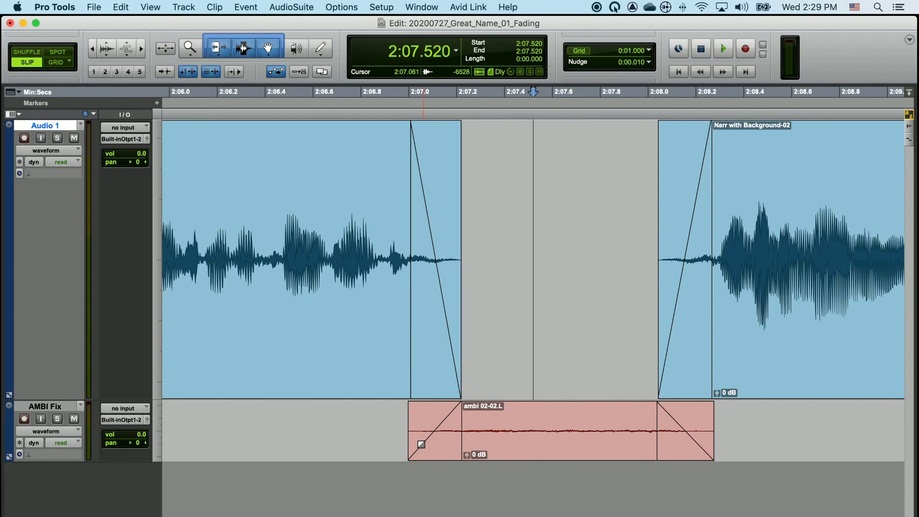
# Make the Narr with Background-01 fade-out and ambience fade-in an Equal Power crossfade.
pyautogui.click(536, 251)
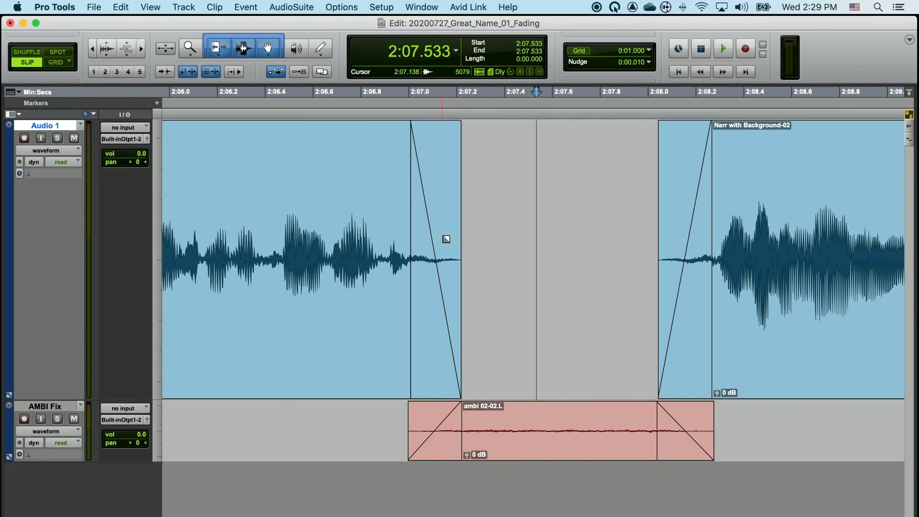
pyautogui.click(433, 376)
pyautogui.click(433, 376)
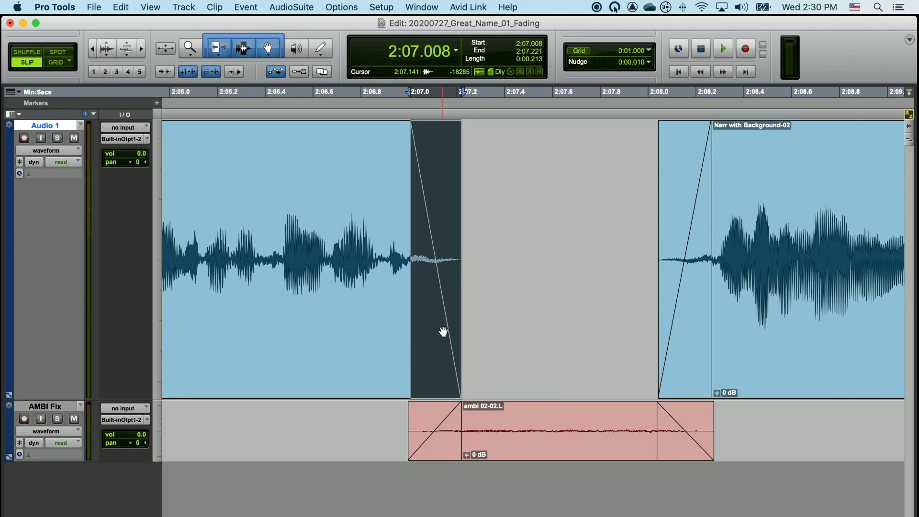
pyautogui.keyDown('shift'); pyautogui.click(444, 447); pyautogui.keyUp('shift')
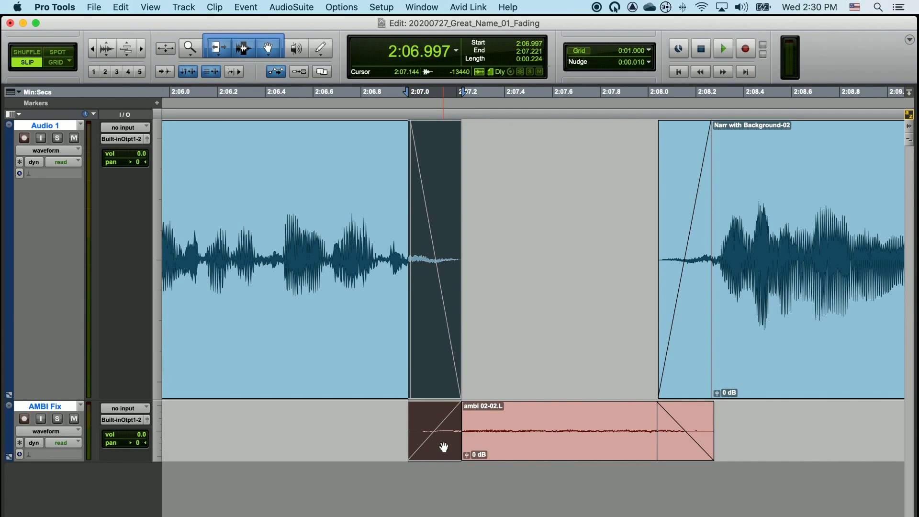
pyautogui.doubleClick(434, 387)
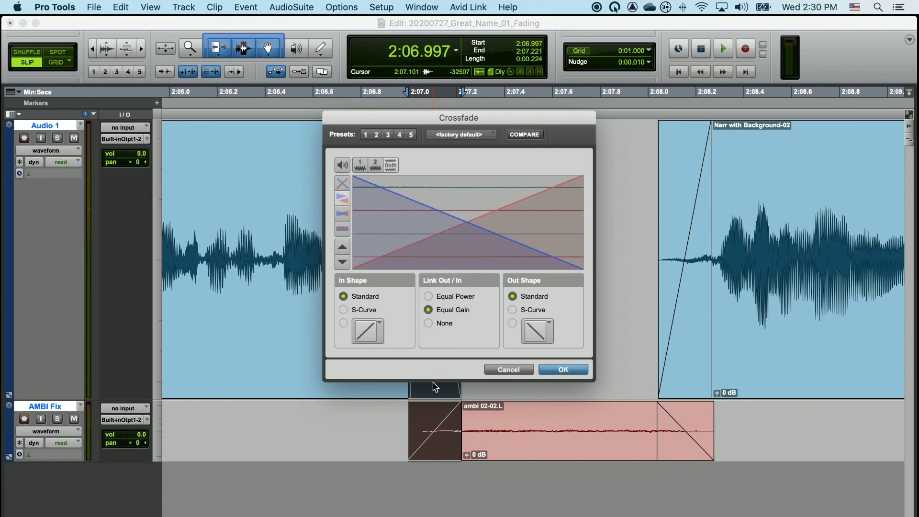
pyautogui.click(440, 298)
pyautogui.click(575, 367)
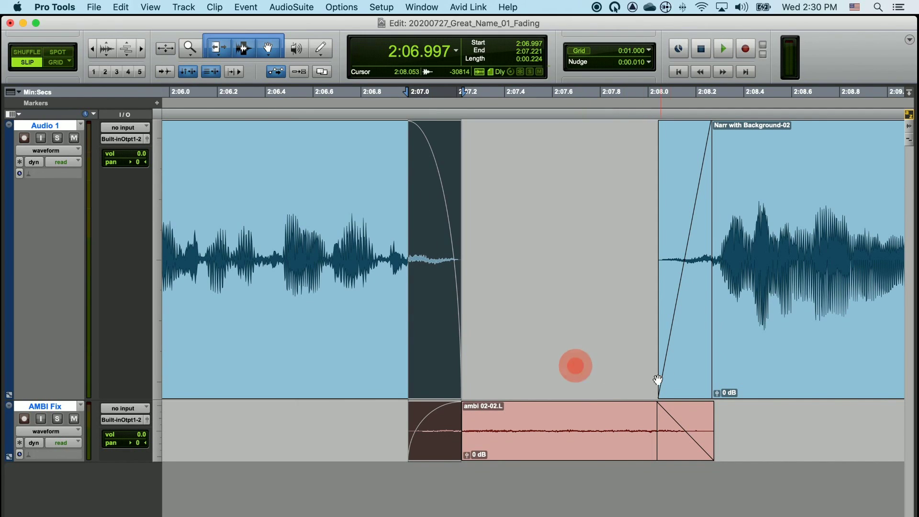
# Set the second pair, Narr with Background-02 fade-in and ambience fade-out, to Equal Power.
pyautogui.click(680, 382)
pyautogui.doubleClick(686, 447)
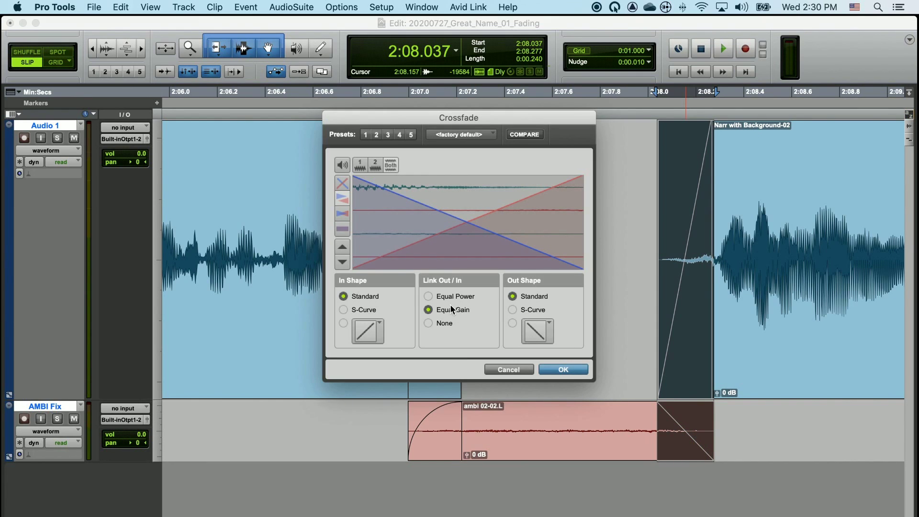
pyautogui.click(440, 297)
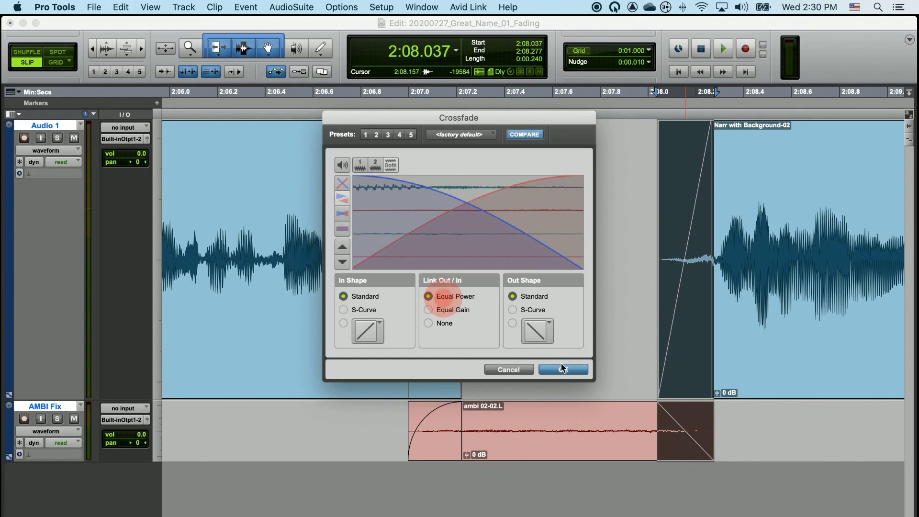
pyautogui.click(562, 369)
pyautogui.press('super+bracketleft')
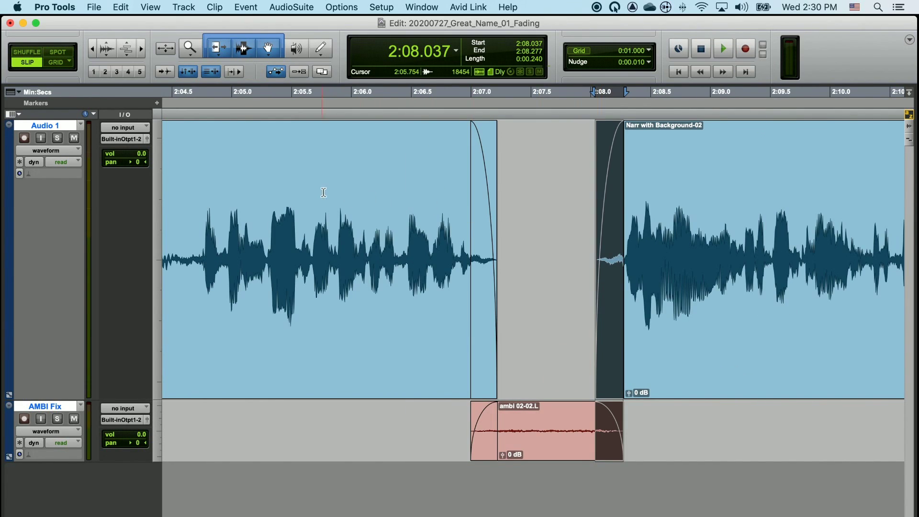
pyautogui.click(304, 192)
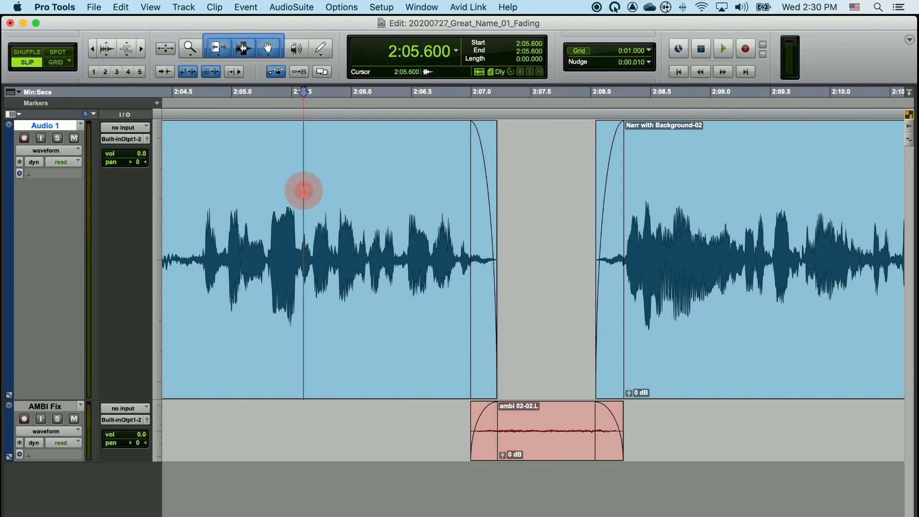
pyautogui.press('space')
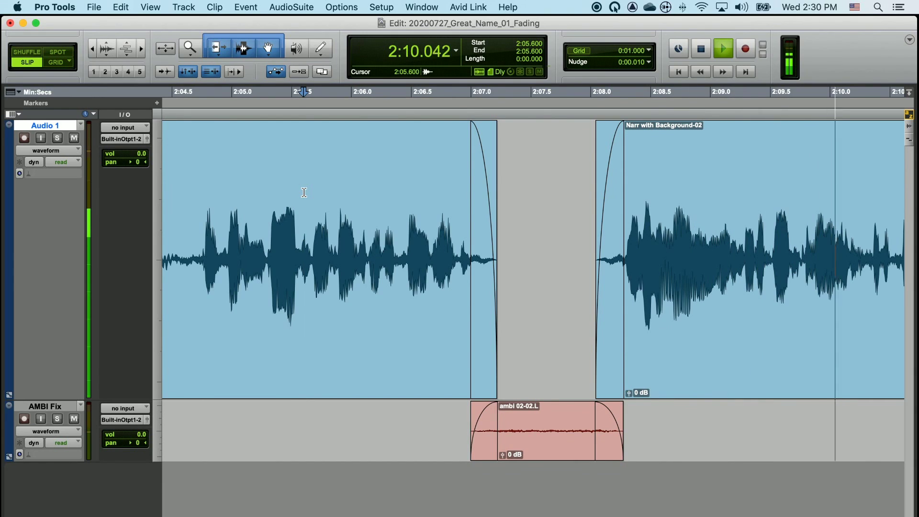
pyautogui.press('space')
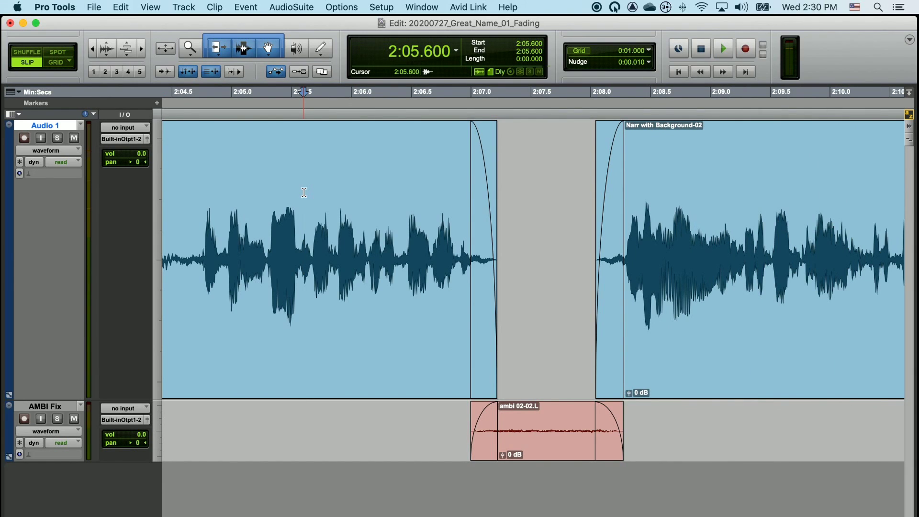
pyautogui.press('super+bracketleft')
pyautogui.press('super+bracketleft')
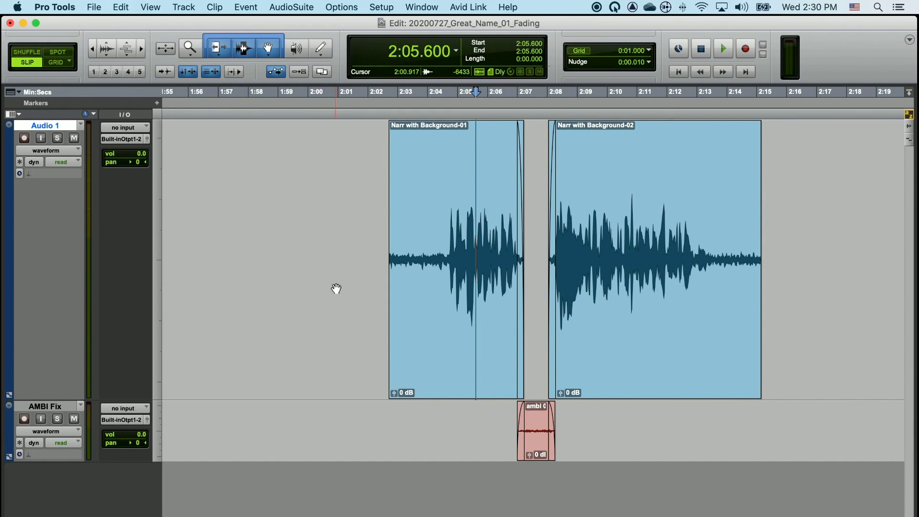
# Audition the ambi 02-01.L clip on Audio 1 from 0:38.912, skipping ahead to 1:20.981.
pyautogui.press('super+bracketleft')
pyautogui.press('super+bracketleft')
pyautogui.press('super+bracketleft')
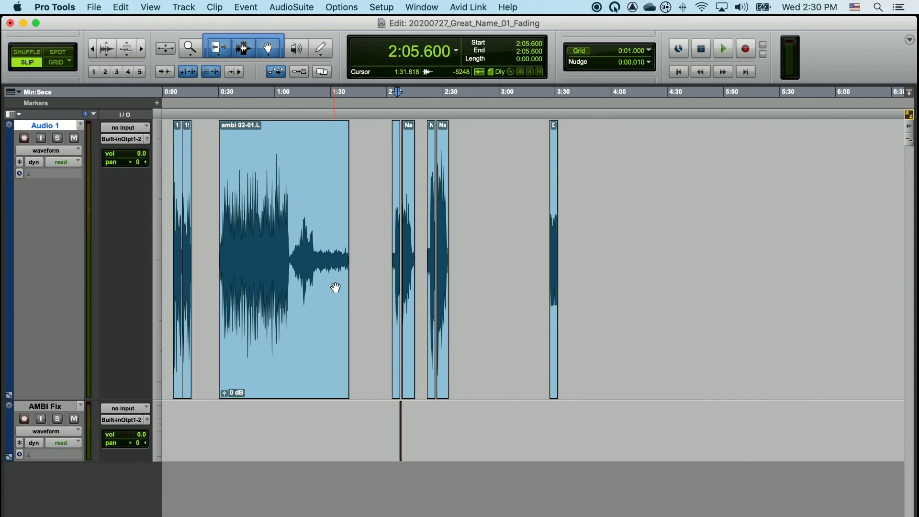
pyautogui.click(305, 240)
pyautogui.press('super+bracketright')
pyautogui.press('super+bracketright')
pyautogui.press('super+bracketleft')
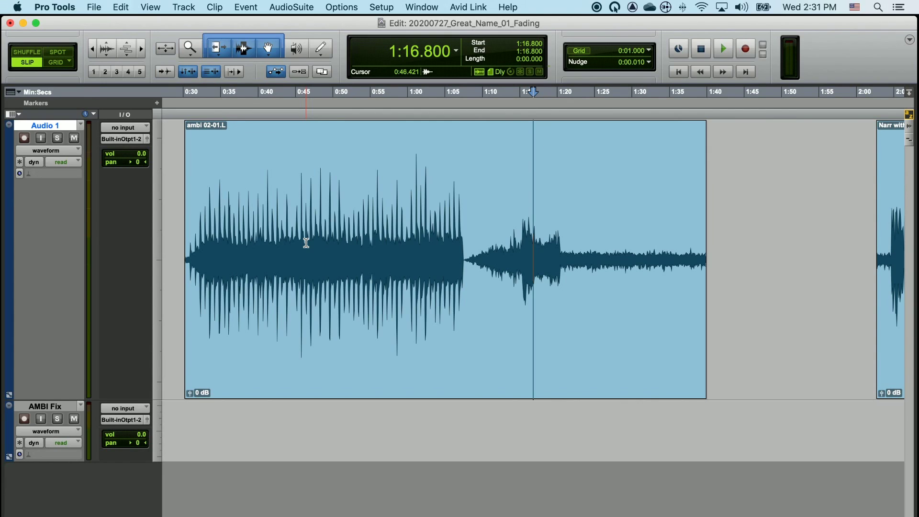
pyautogui.click(250, 227)
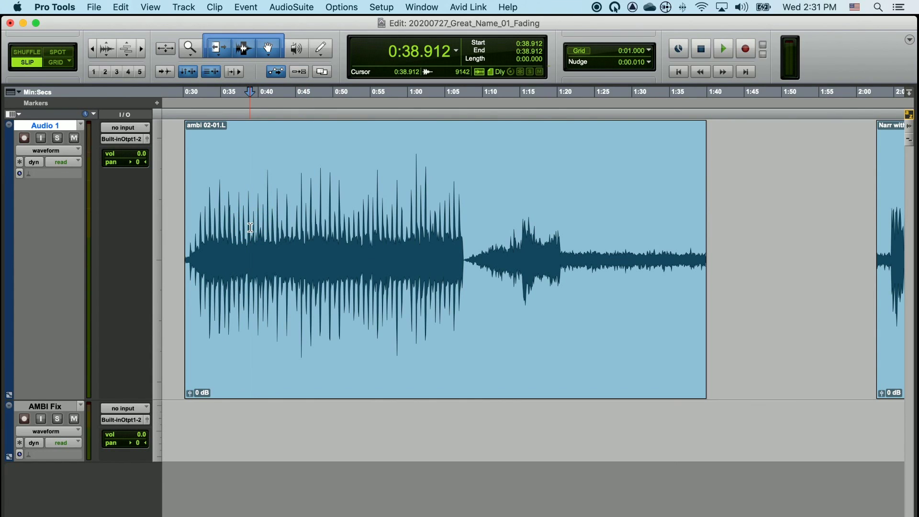
pyautogui.press('space')
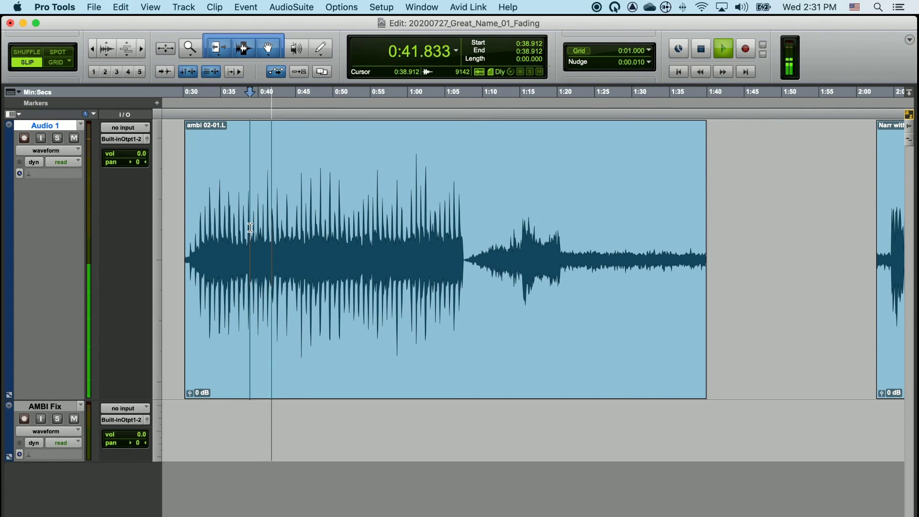
pyautogui.click(565, 228)
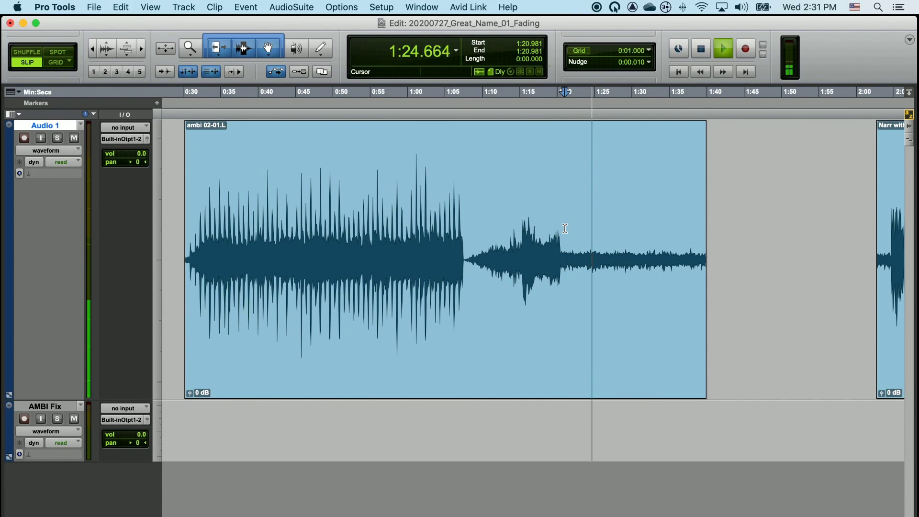
pyautogui.press('space')
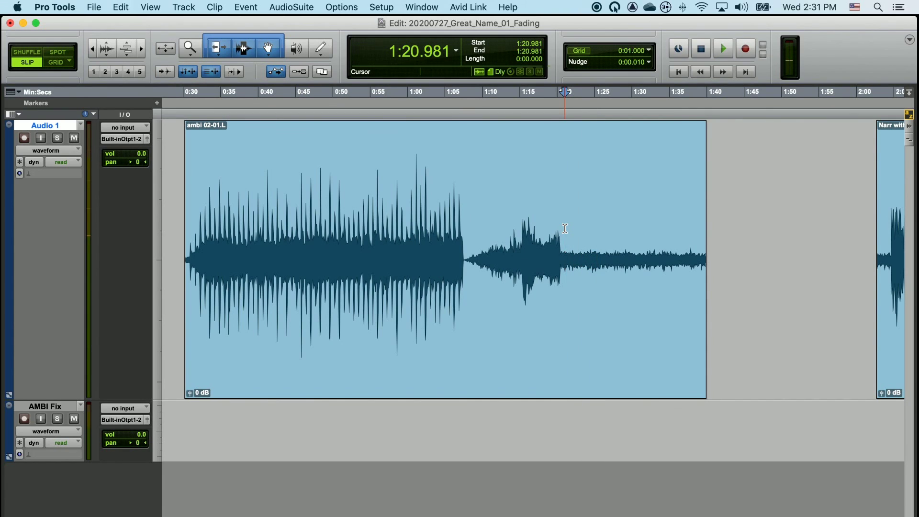